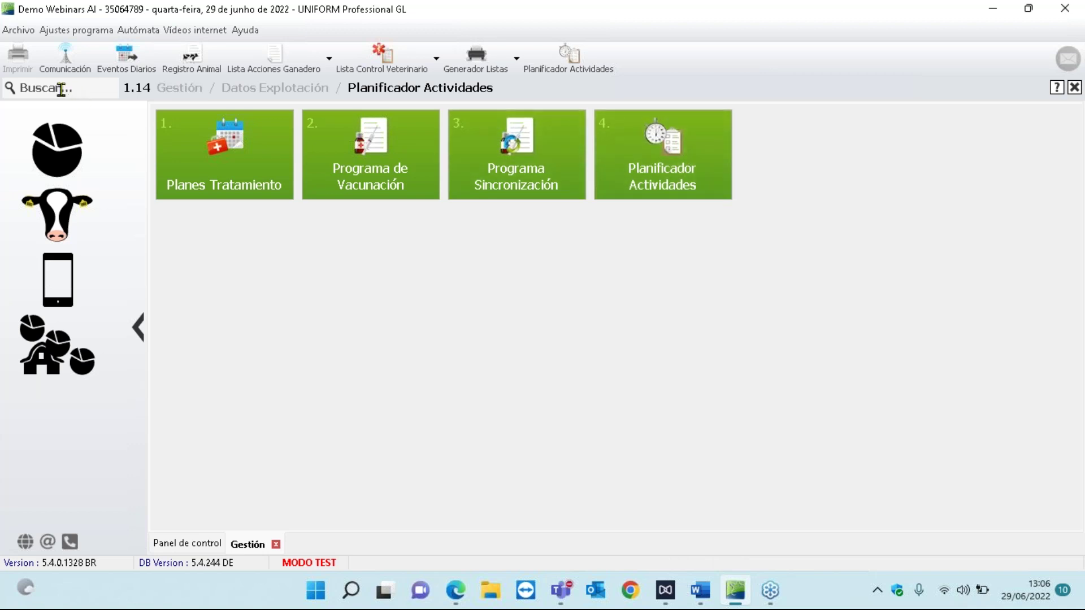
Open the Planificador Actividades form and examine the planning rules of the existing activities
right_click(655, 150)
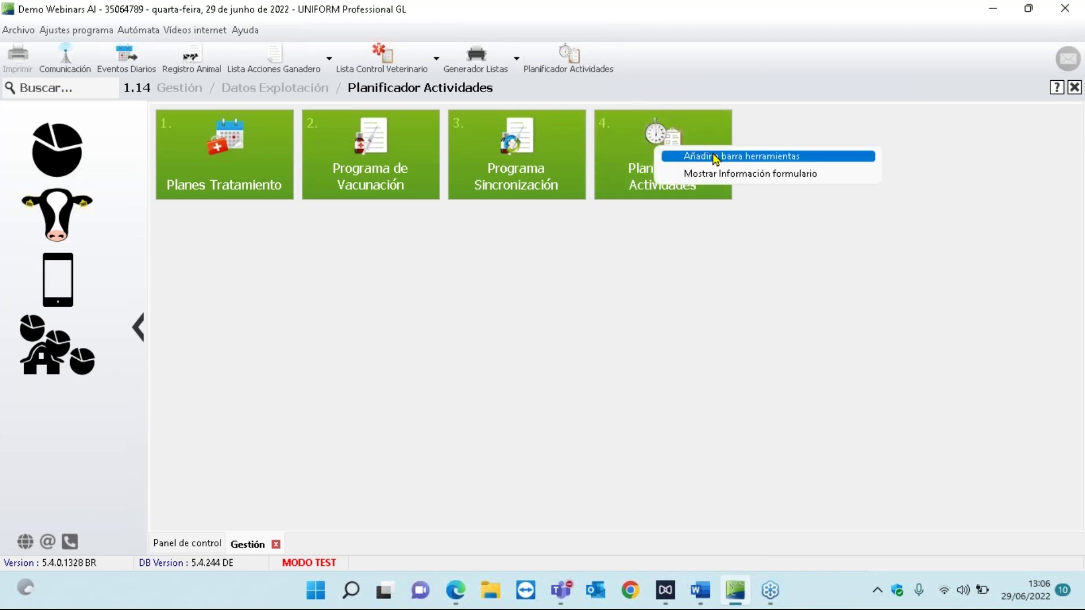
click(688, 271)
click(664, 170)
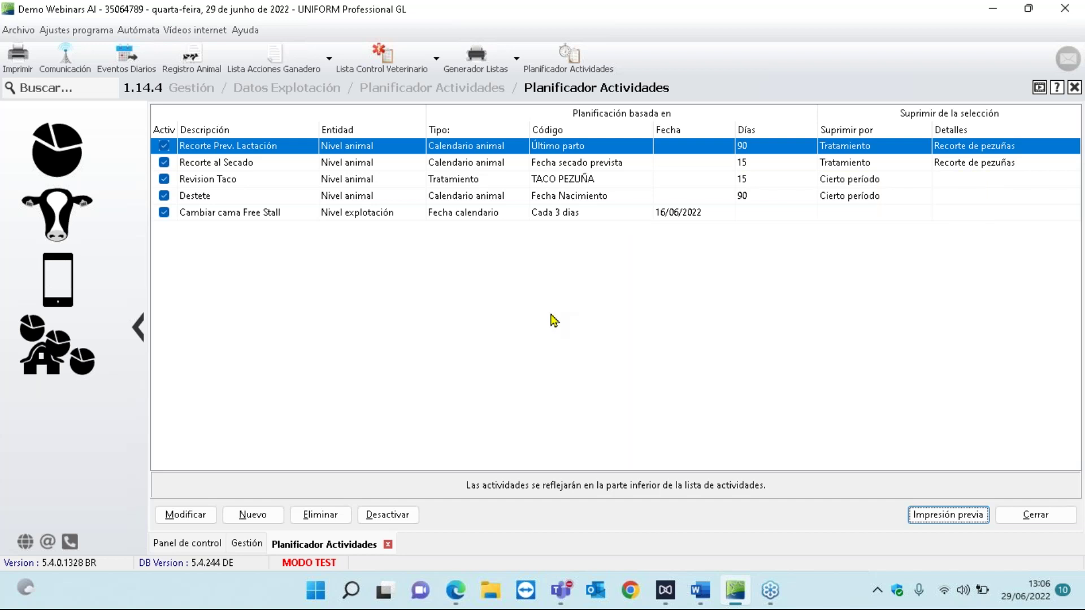
mouse_move(233, 167)
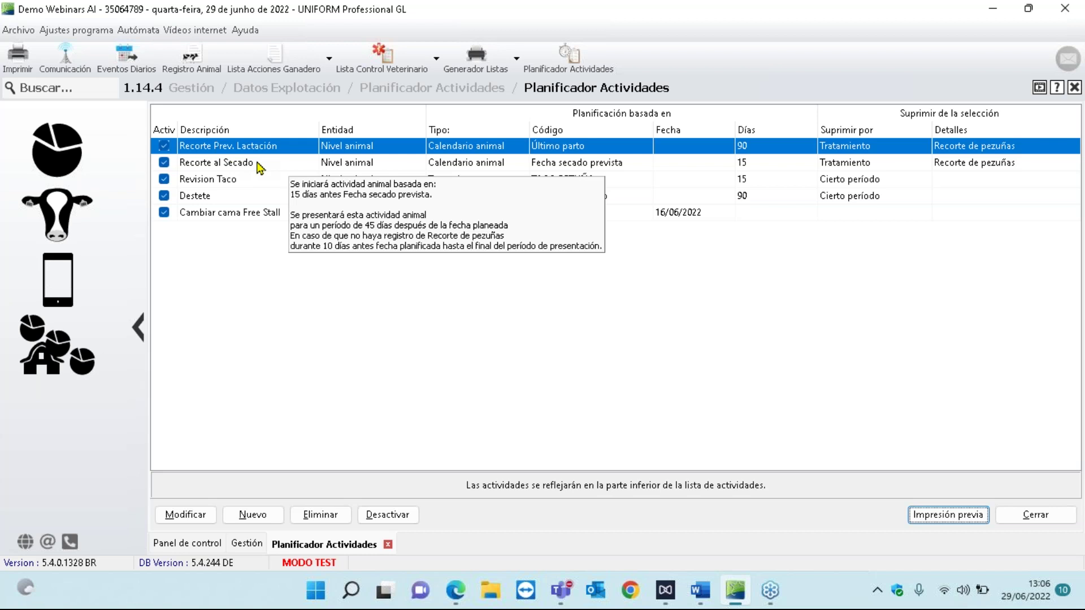
mouse_move(243, 148)
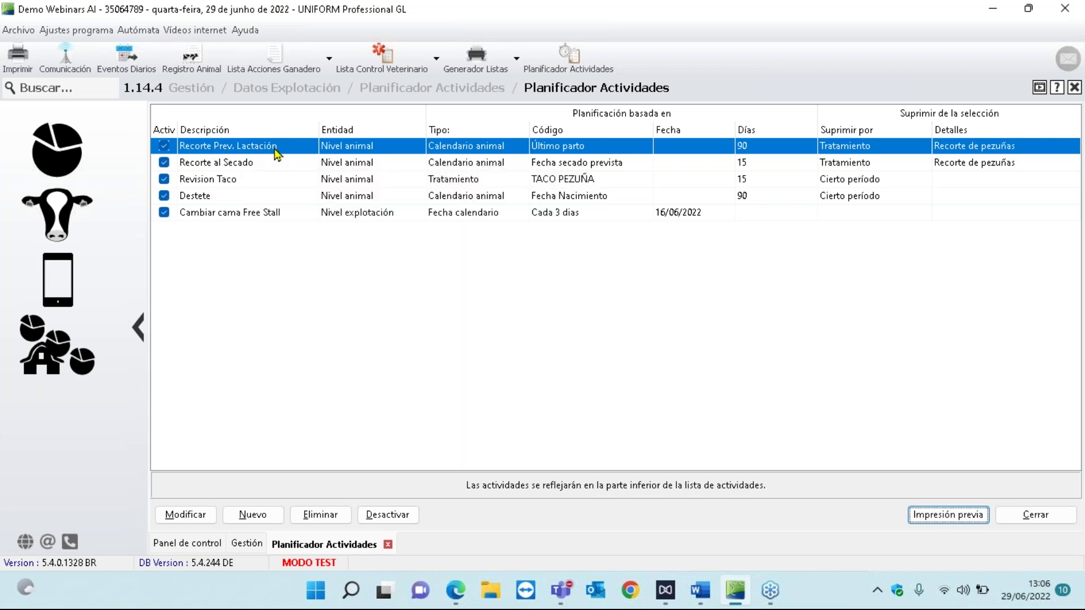
mouse_move(267, 170)
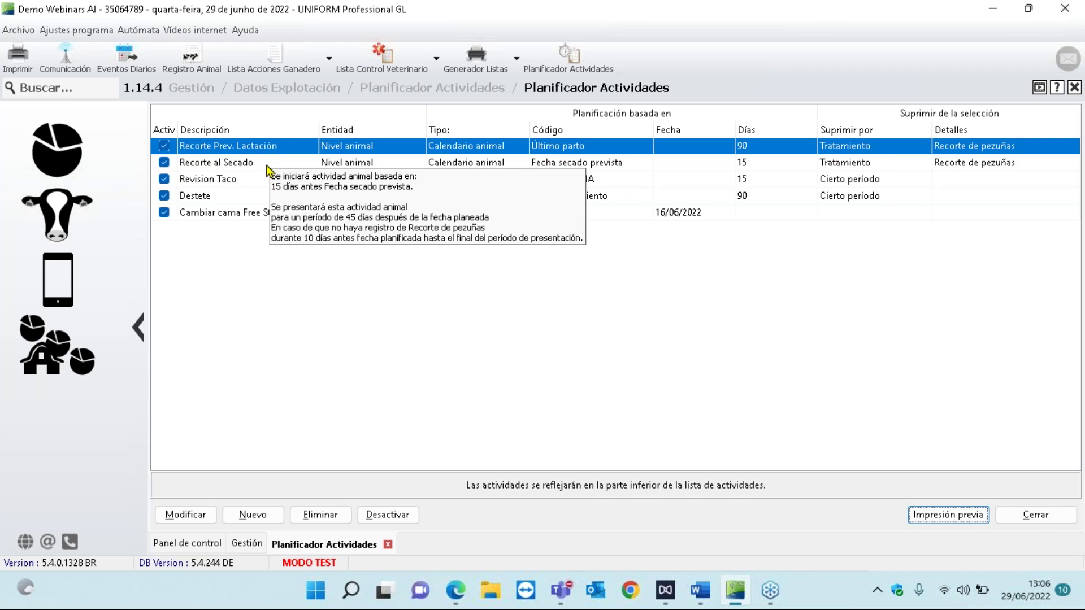
mouse_move(232, 191)
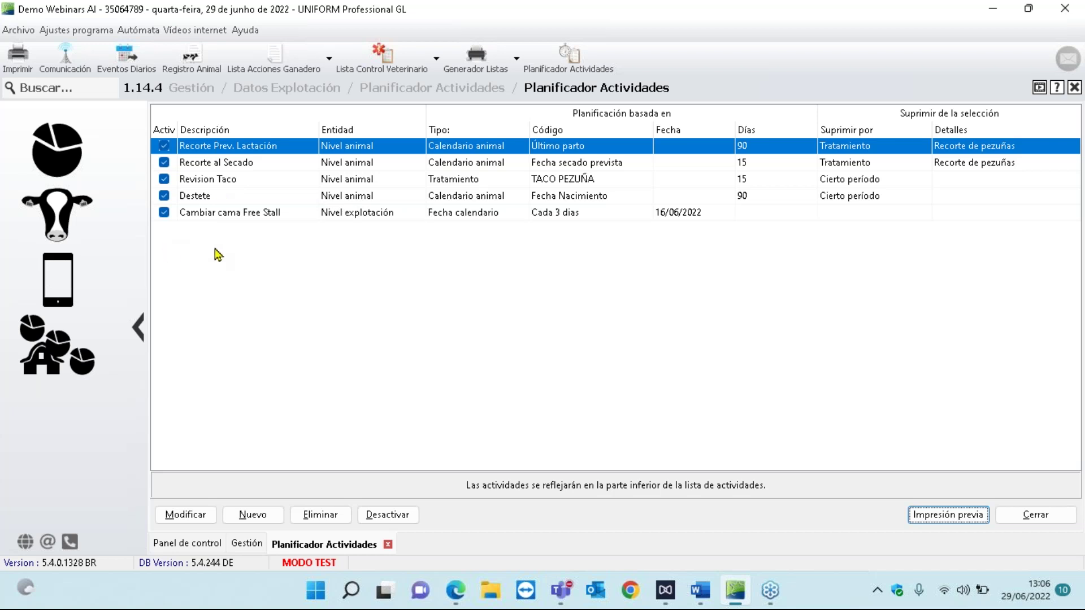
mouse_move(229, 223)
mouse_move(343, 226)
Create a new planned activity described as "Limpiar bebederos Vacas" at the Nivel explotación level
click(261, 518)
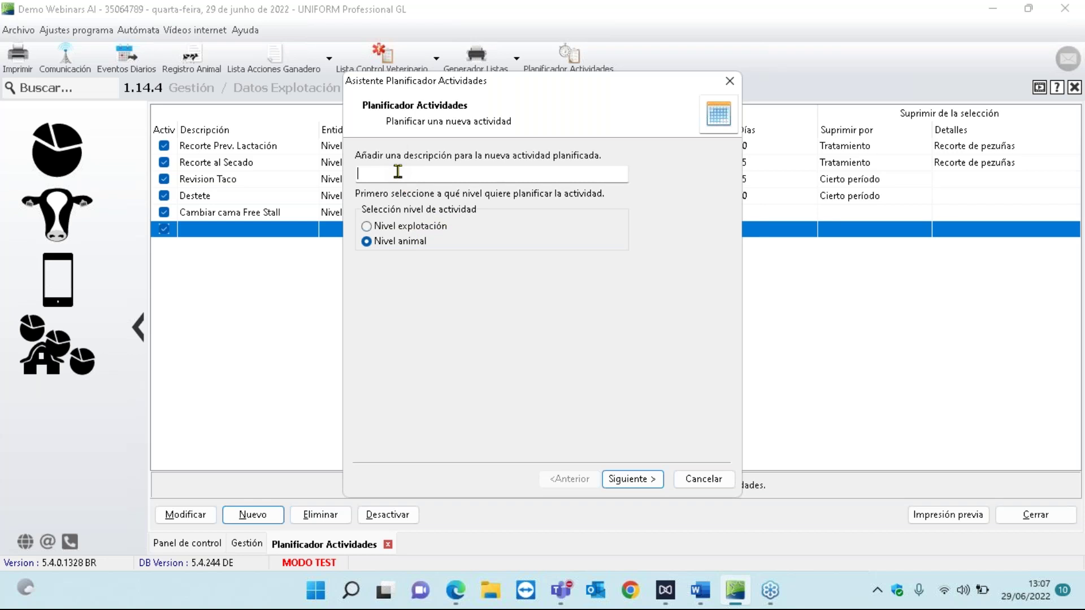
text(Limpiar bebederos Vacas)
click(416, 225)
click(644, 480)
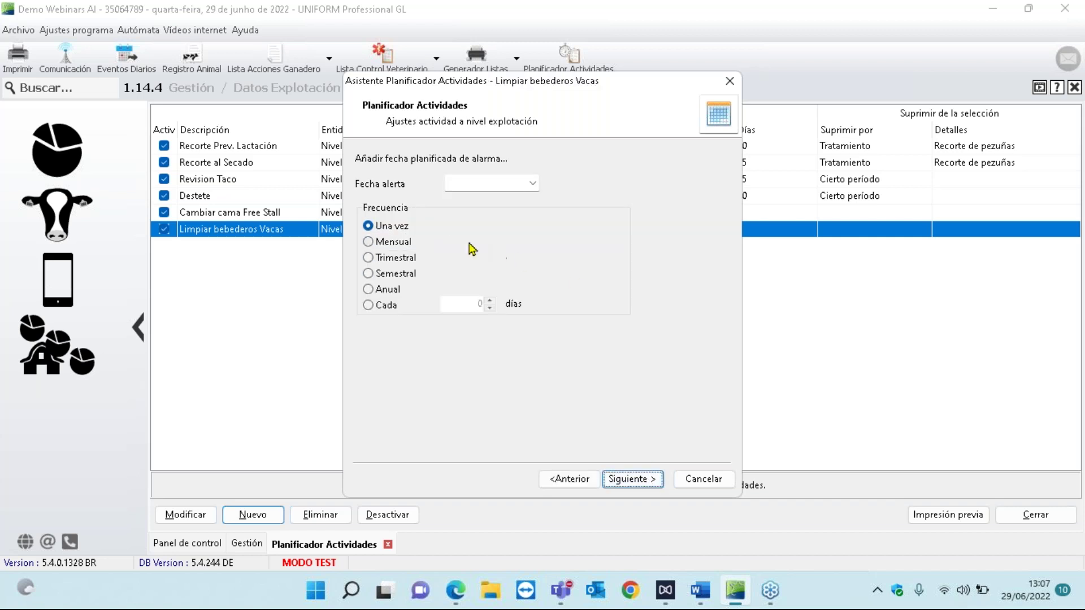
Set the activity's alert date to 01/06/2022 with a frequency of every 7 days, and save it
click(532, 183)
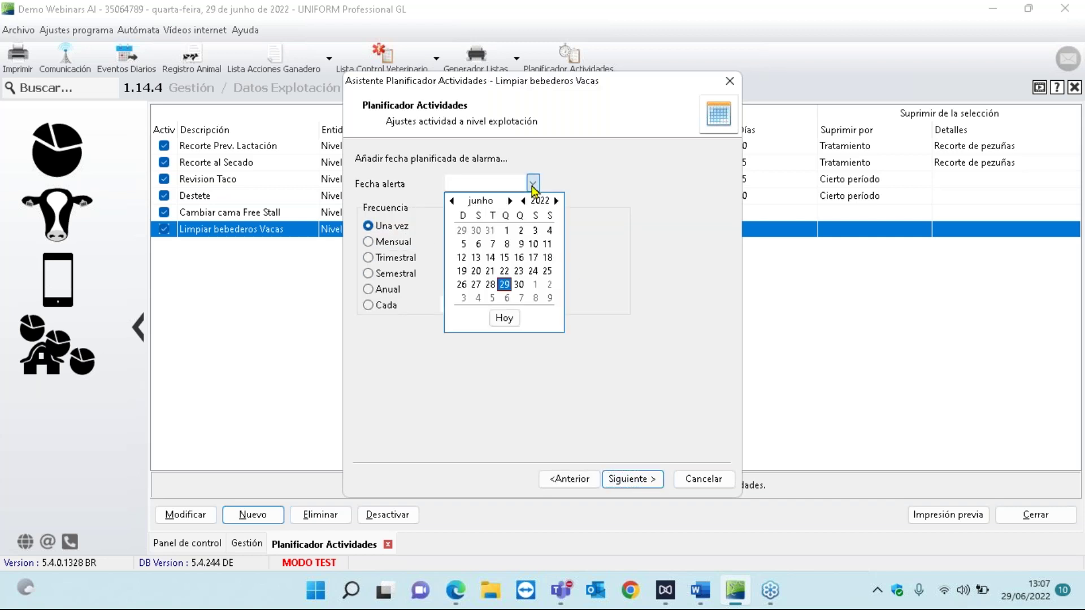
click(507, 230)
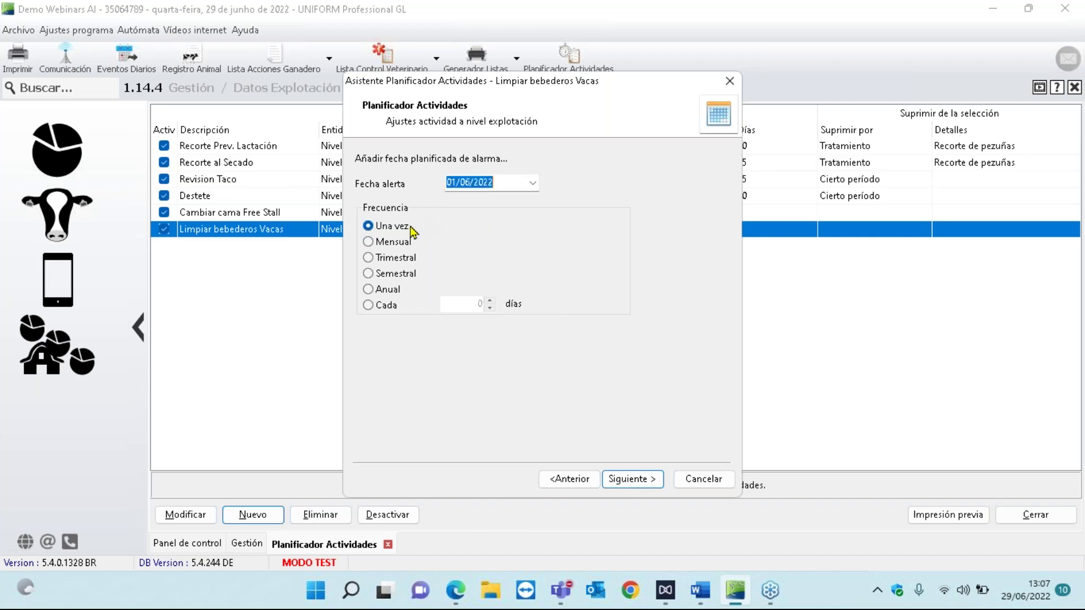
click(381, 305)
click(473, 305)
key(BackSpace)
text(7)
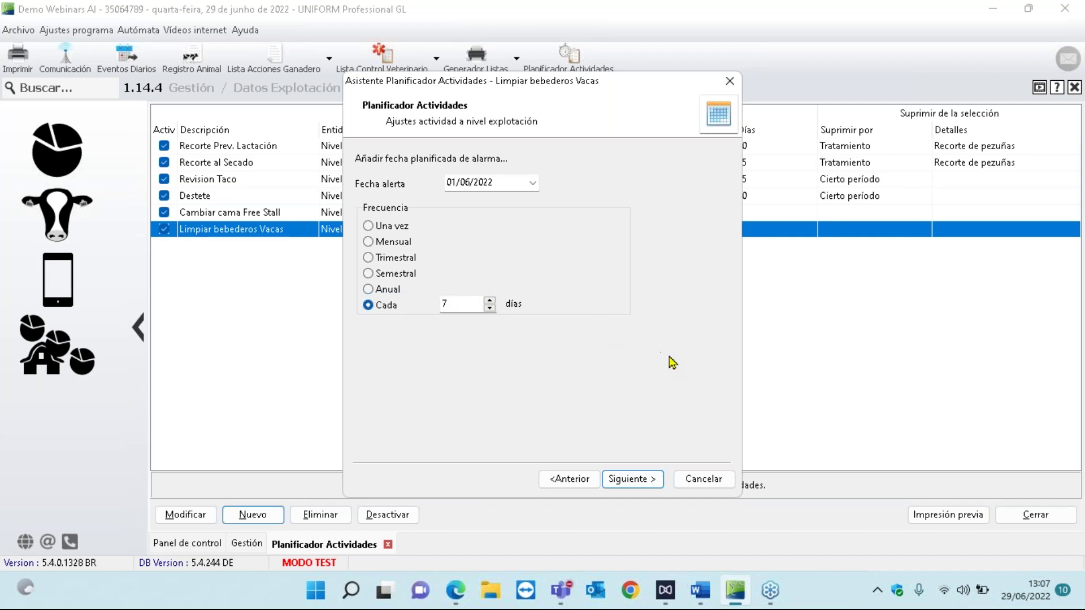
click(645, 480)
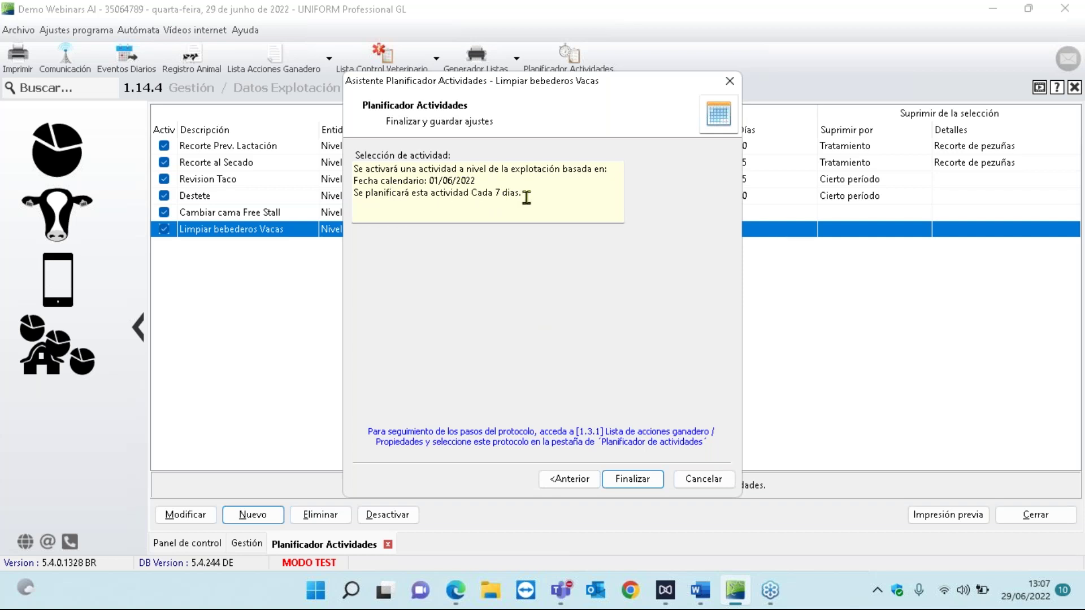
click(634, 480)
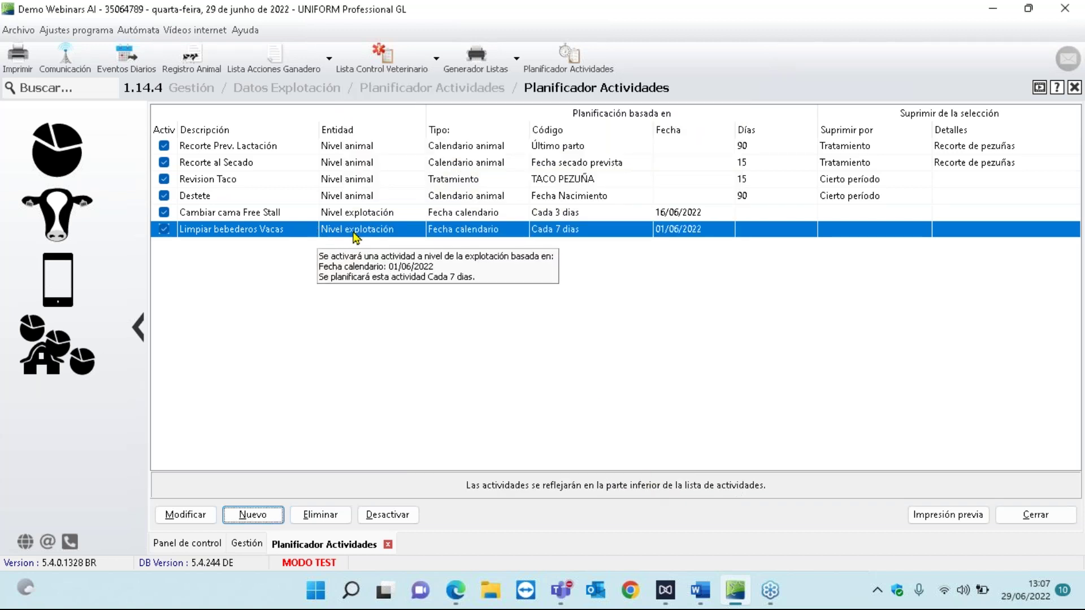
Open the Destete activity for modification and review its trigger, animal status, advanced filter and animal exclusion settings
click(319, 198)
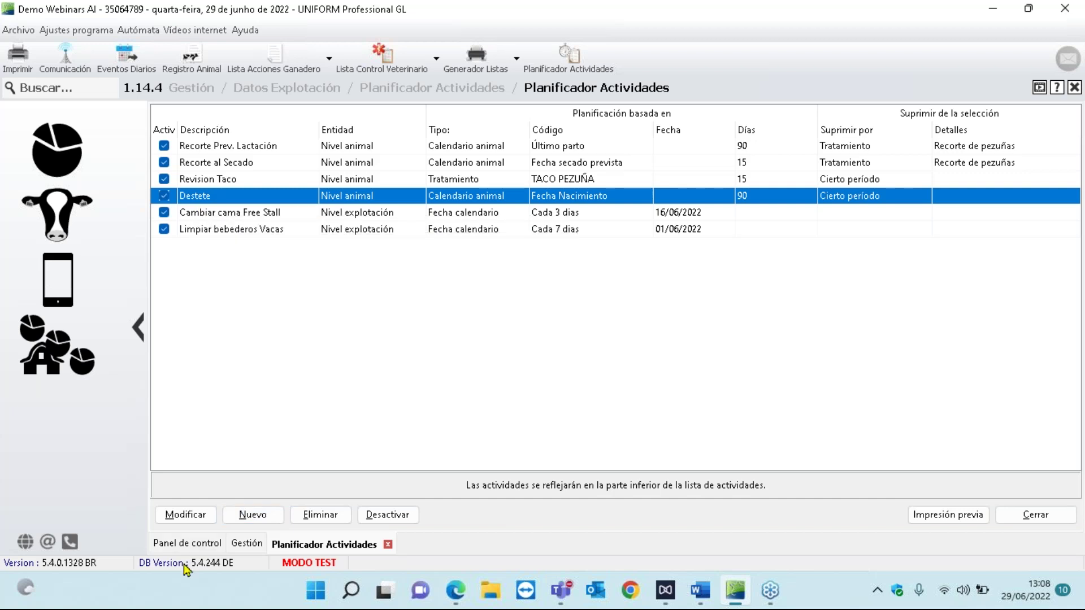
click(190, 520)
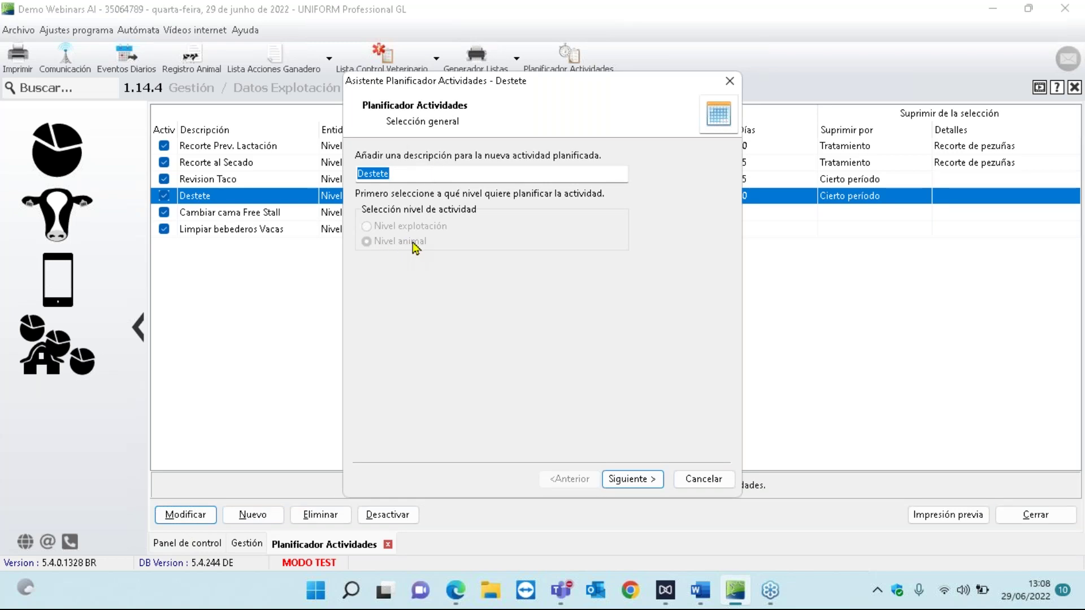
click(648, 484)
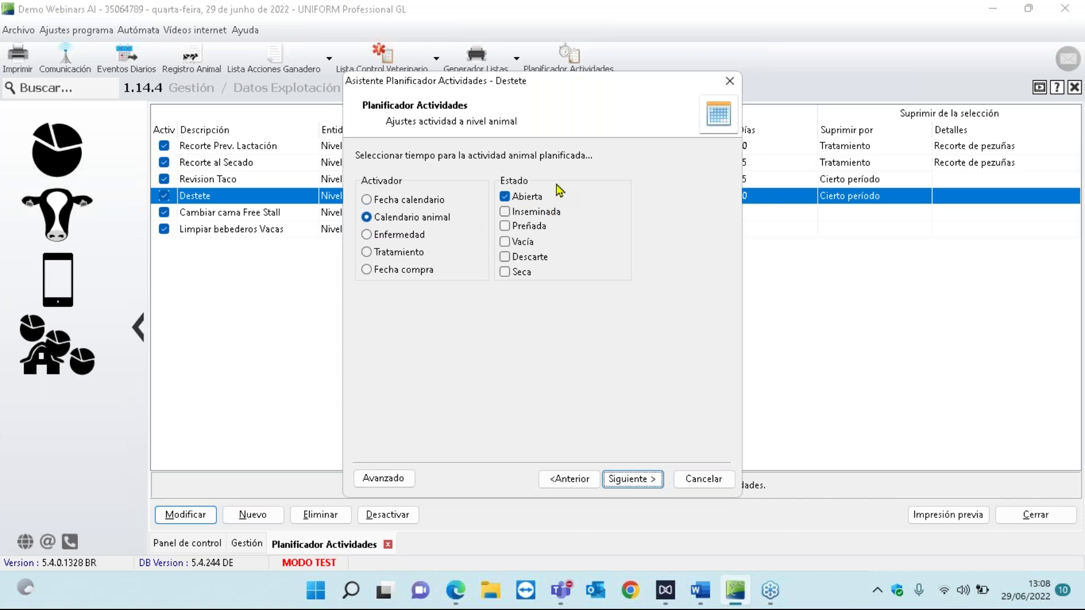
click(401, 478)
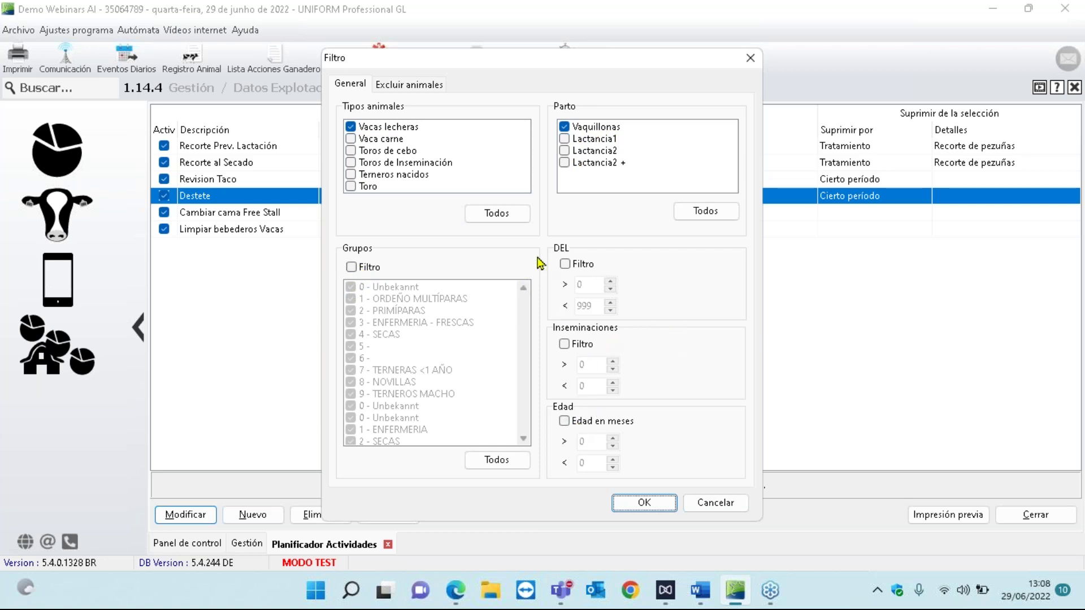
click(425, 87)
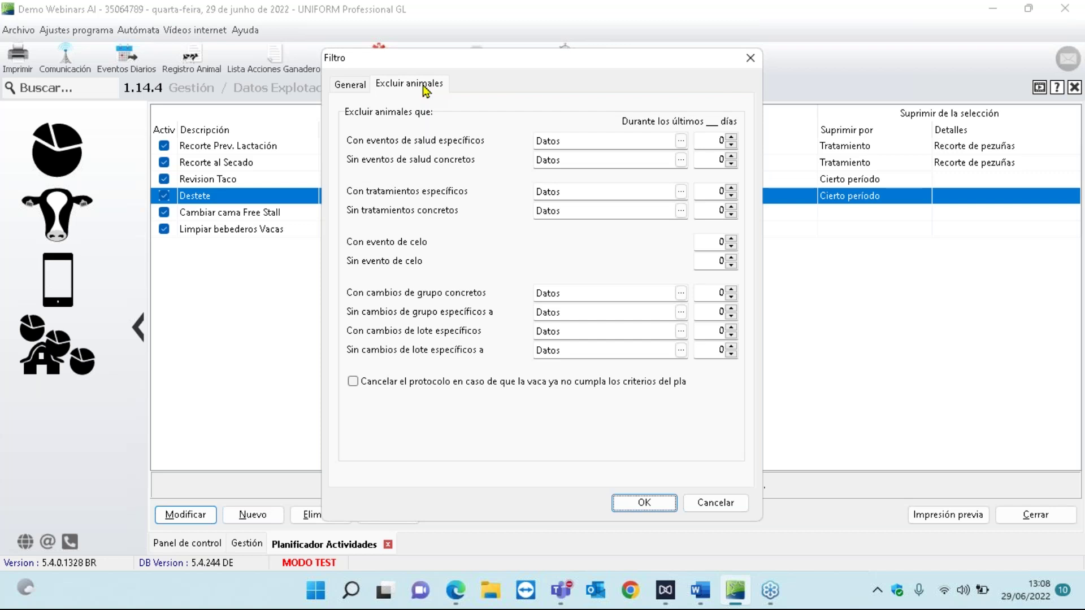
click(356, 85)
click(712, 503)
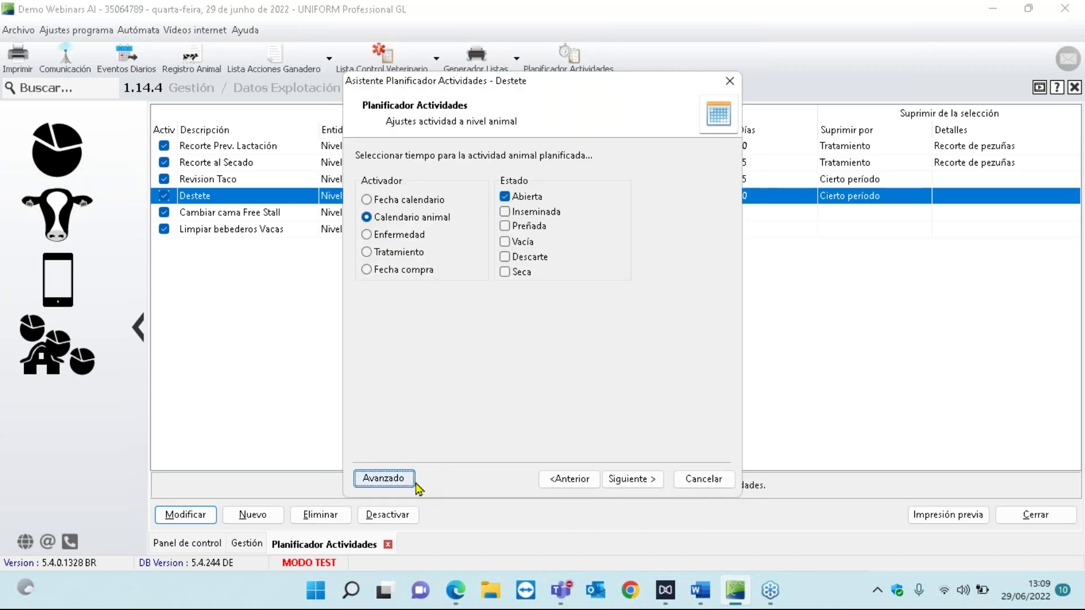
Review the Destete activity's start date, days after start, presentation period and summary, and finish the wizard
click(650, 482)
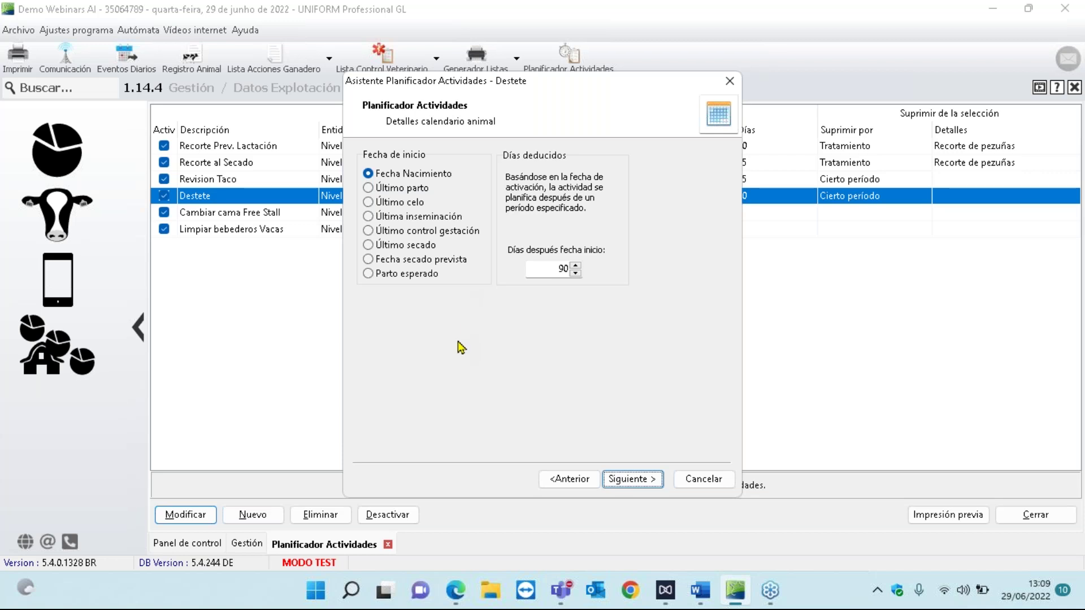
click(586, 469)
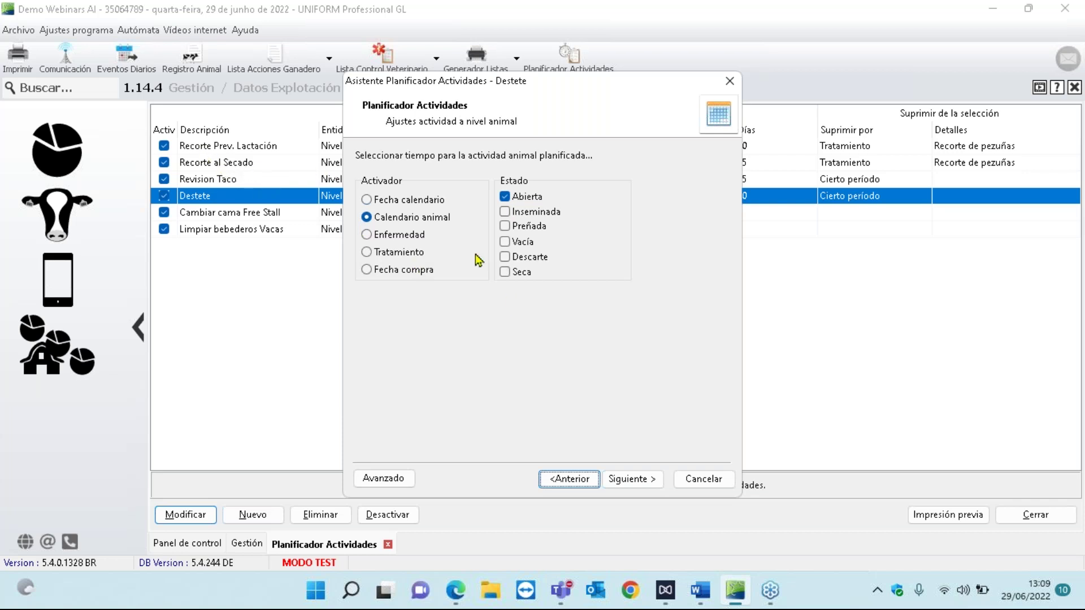
click(637, 481)
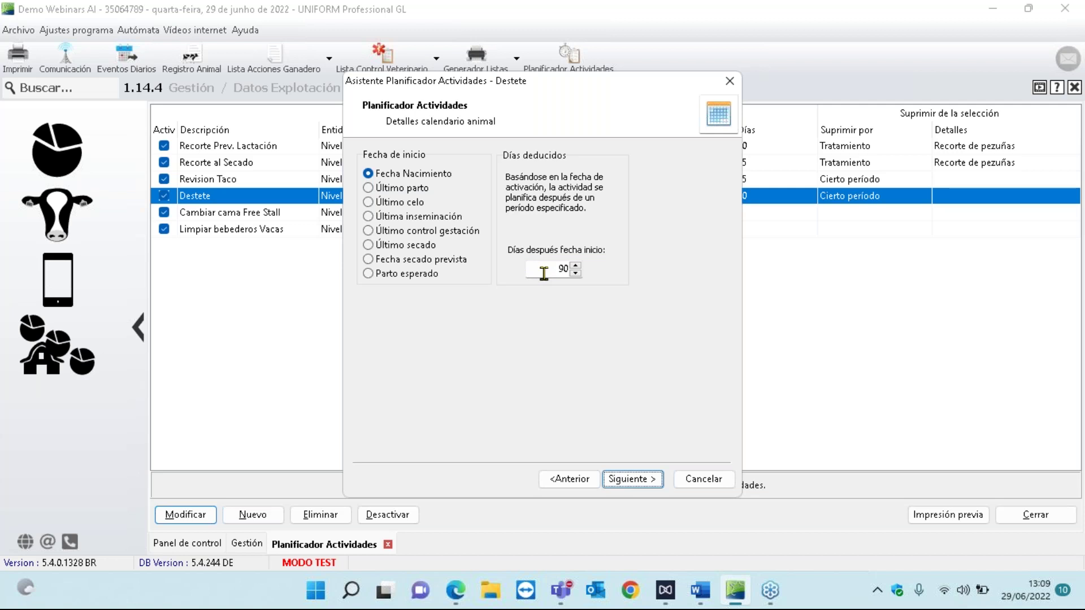
click(646, 486)
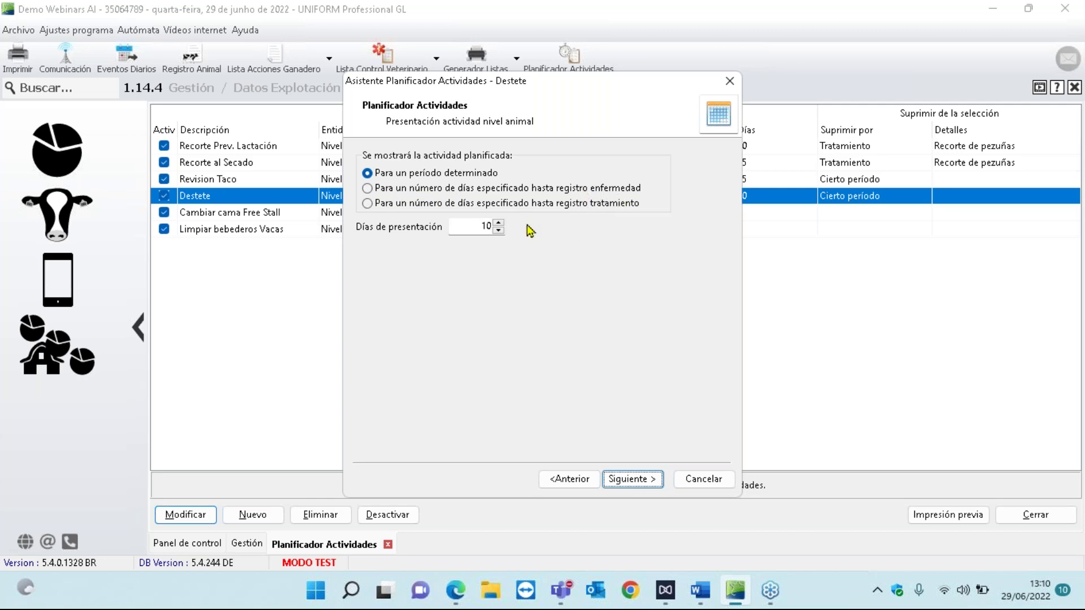
click(646, 484)
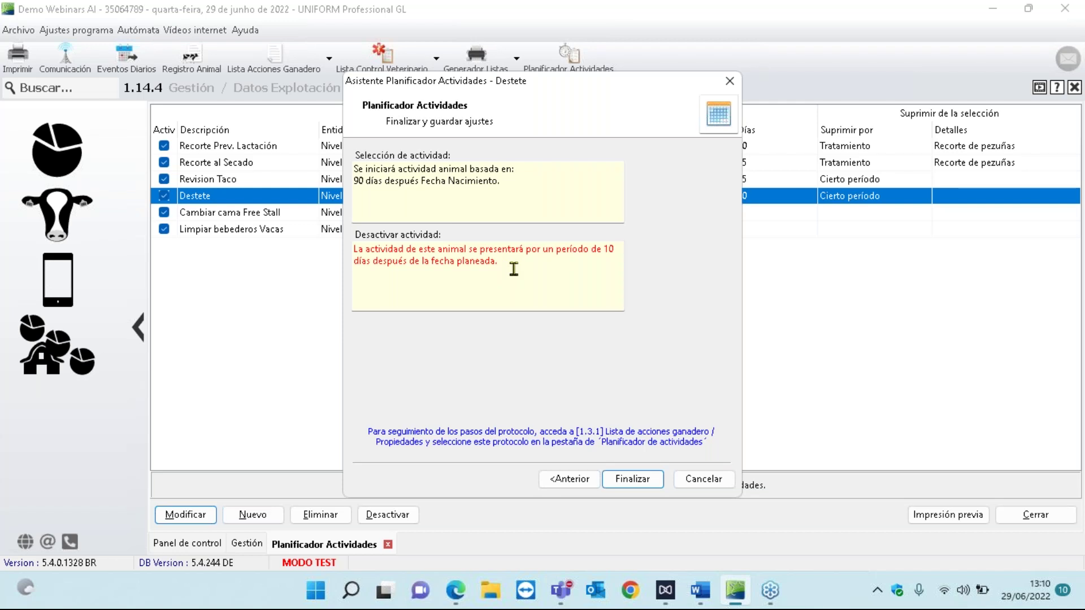
drag(514, 269, 349, 249)
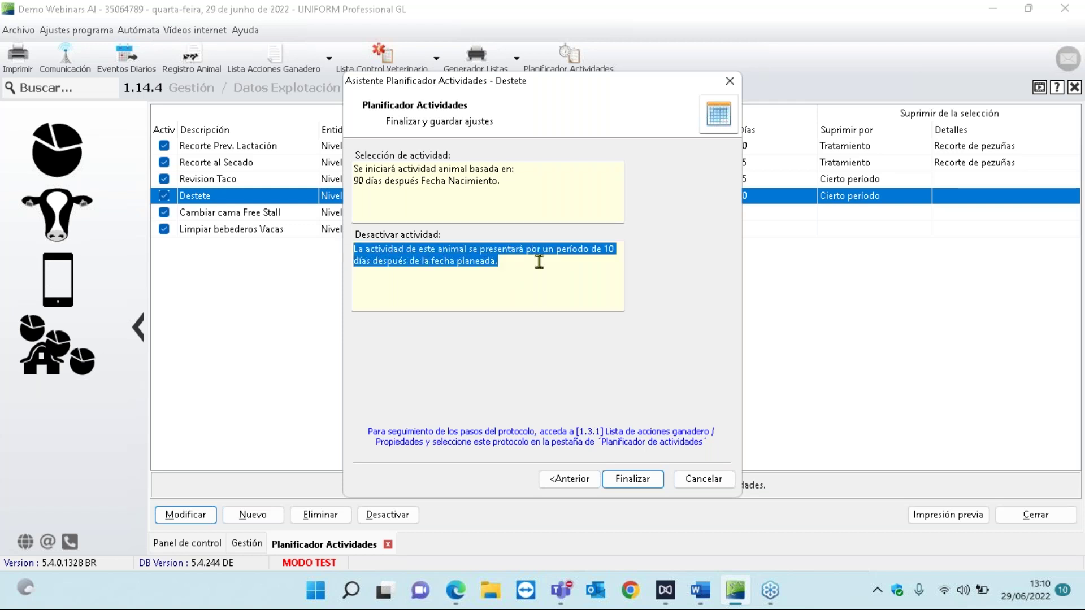
click(655, 483)
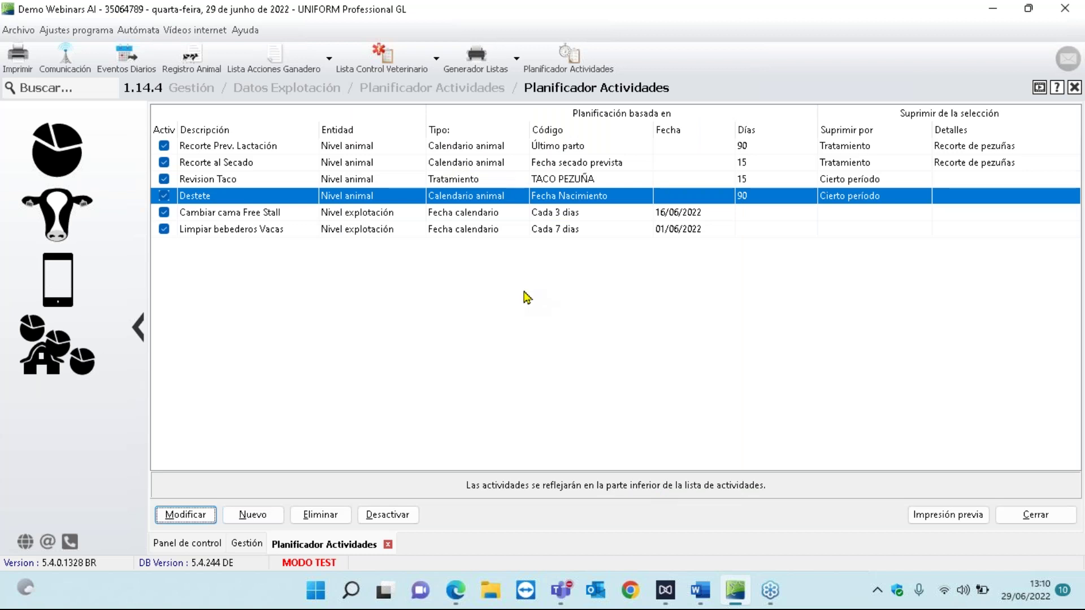
Review the Recorte al Secado activity's trigger, start date and treatment-based presentation settings without saving, and select the Revision Taco activity
mouse_move(397, 188)
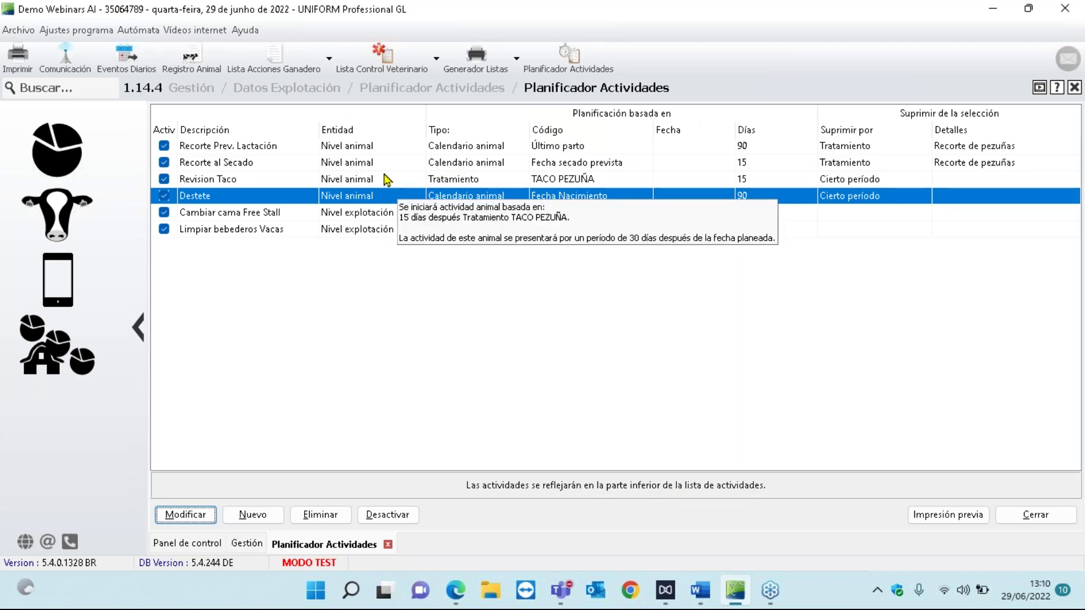
click(370, 168)
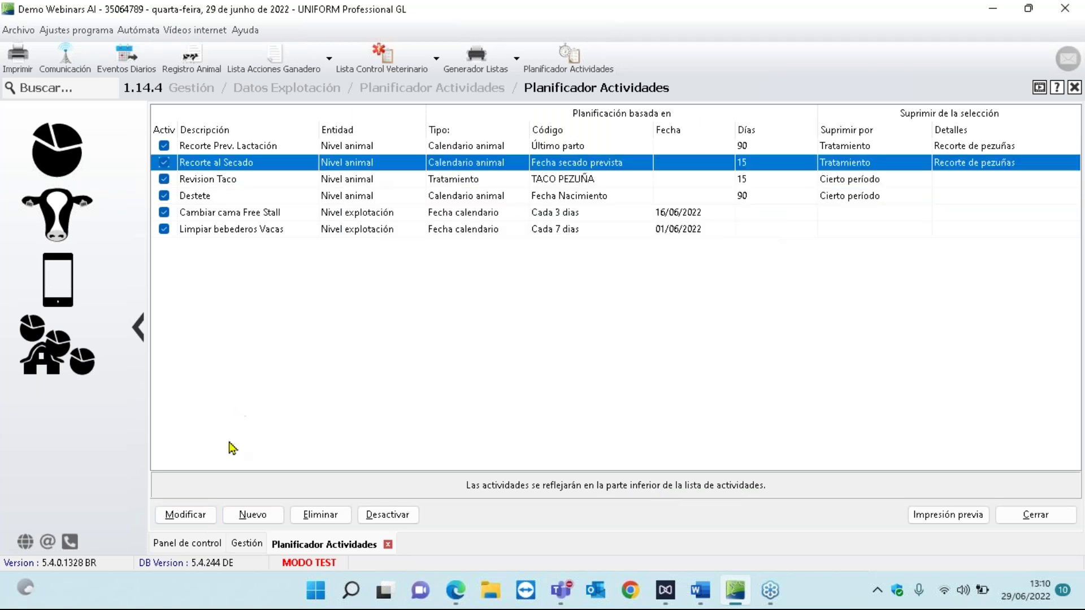
click(204, 520)
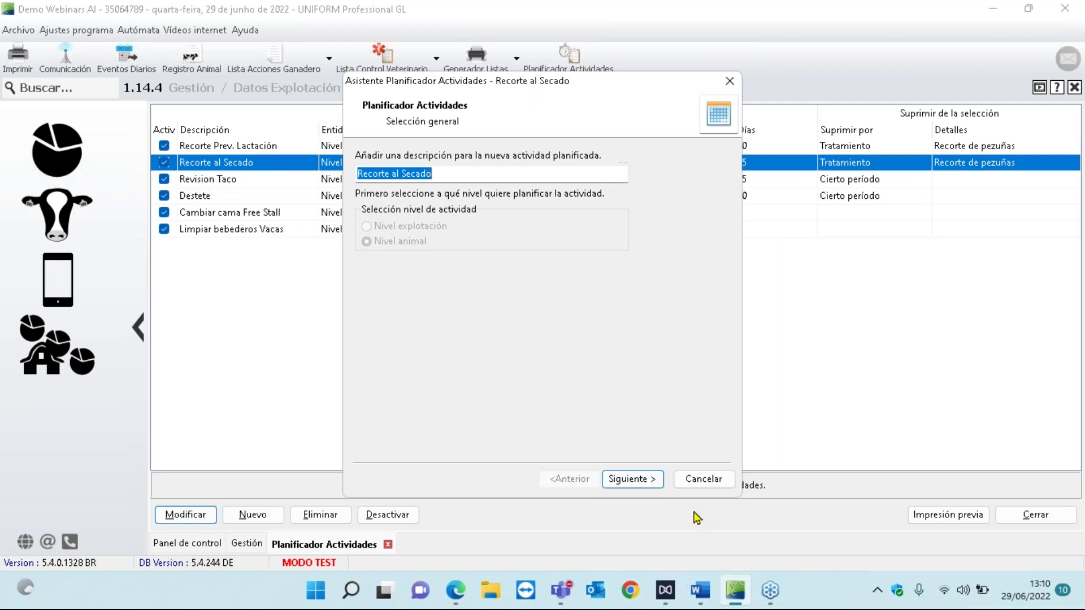
click(647, 481)
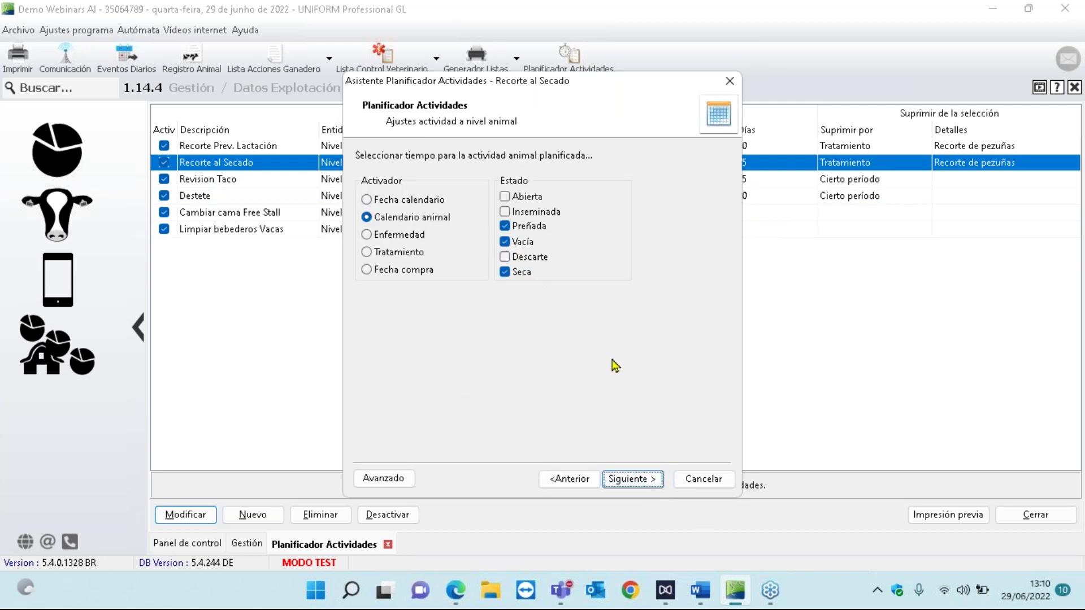
click(626, 478)
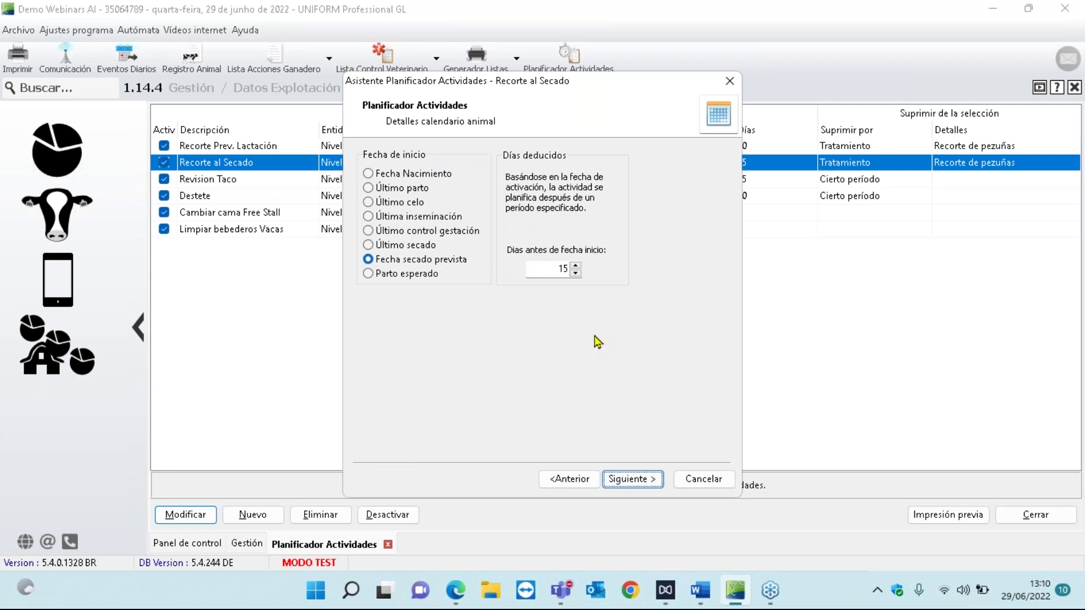
click(636, 482)
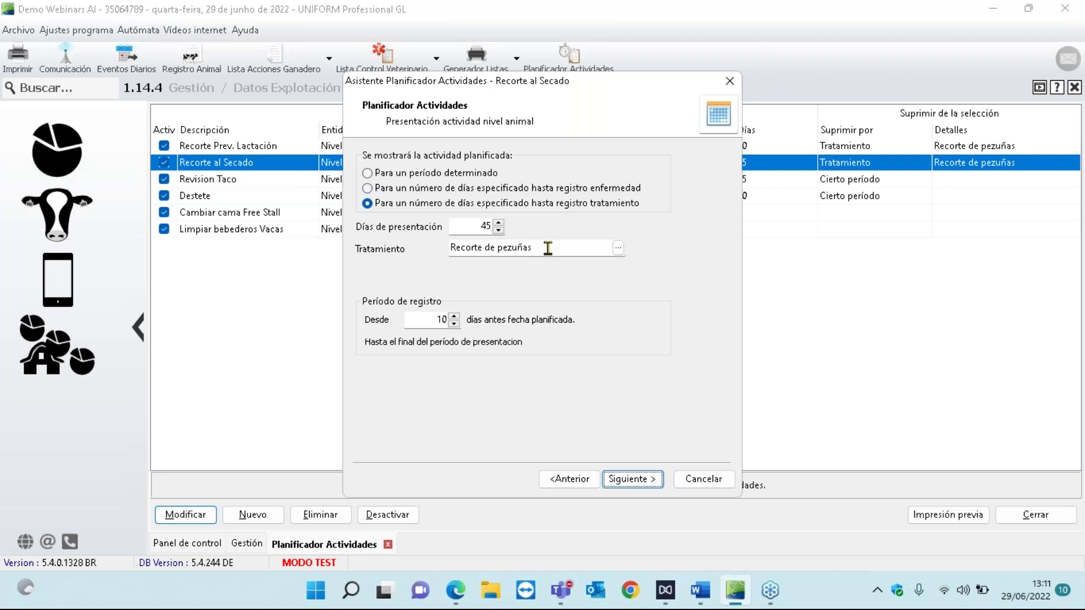
drag(547, 248, 438, 239)
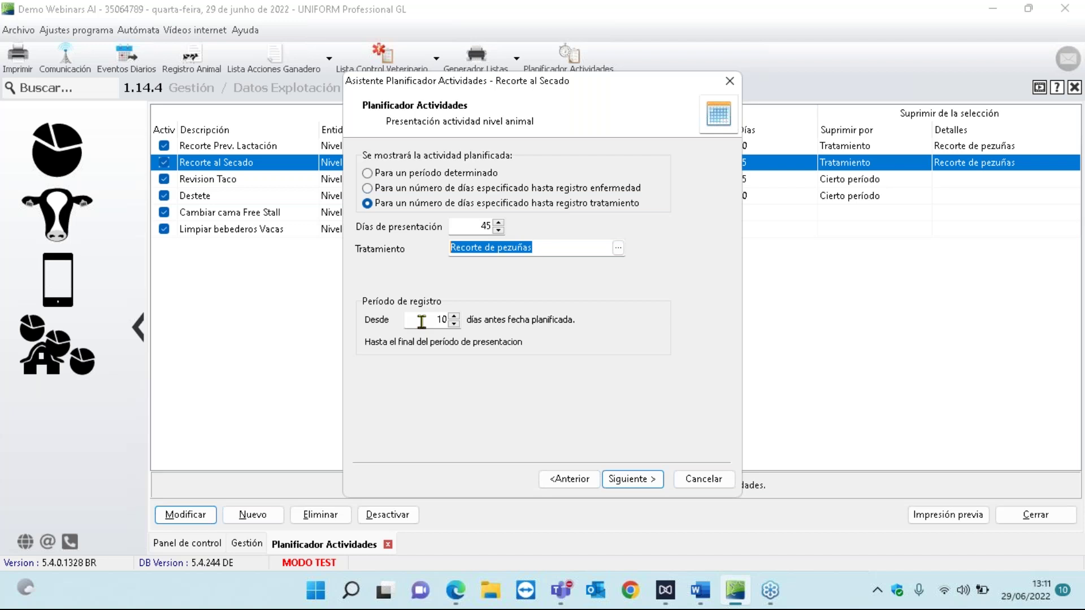
click(701, 478)
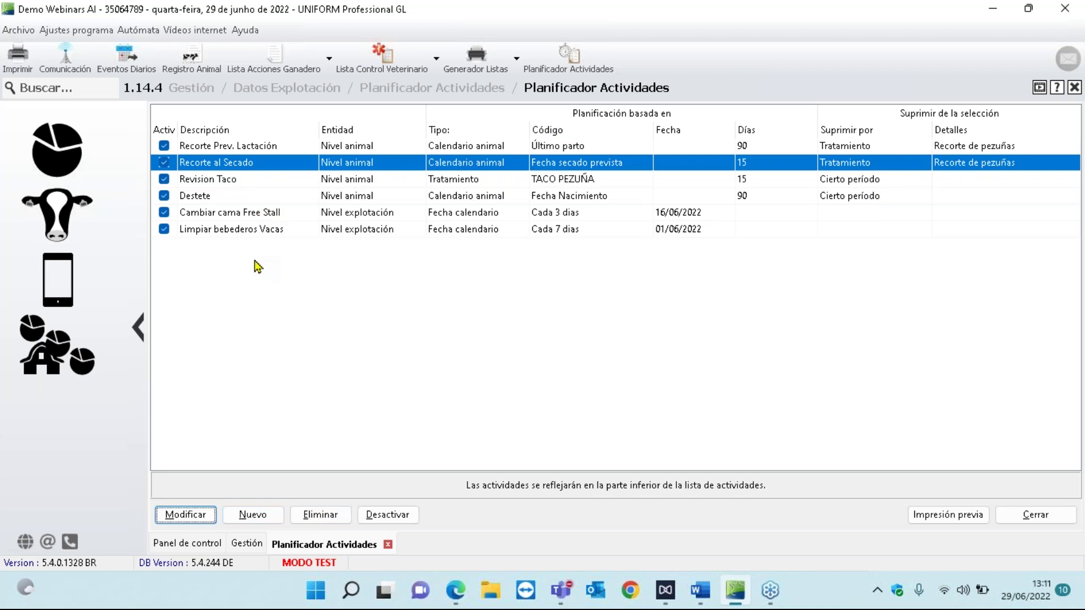
click(364, 184)
mouse_move(220, 161)
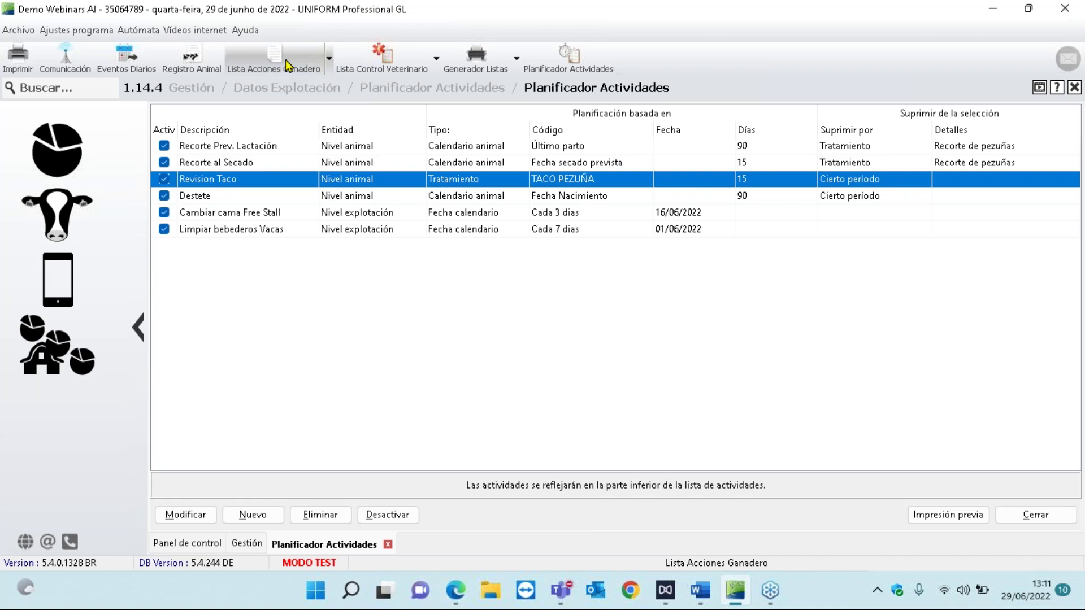
Open the Lista Acciones Ganadero from the action lists in the farm data section
click(63, 223)
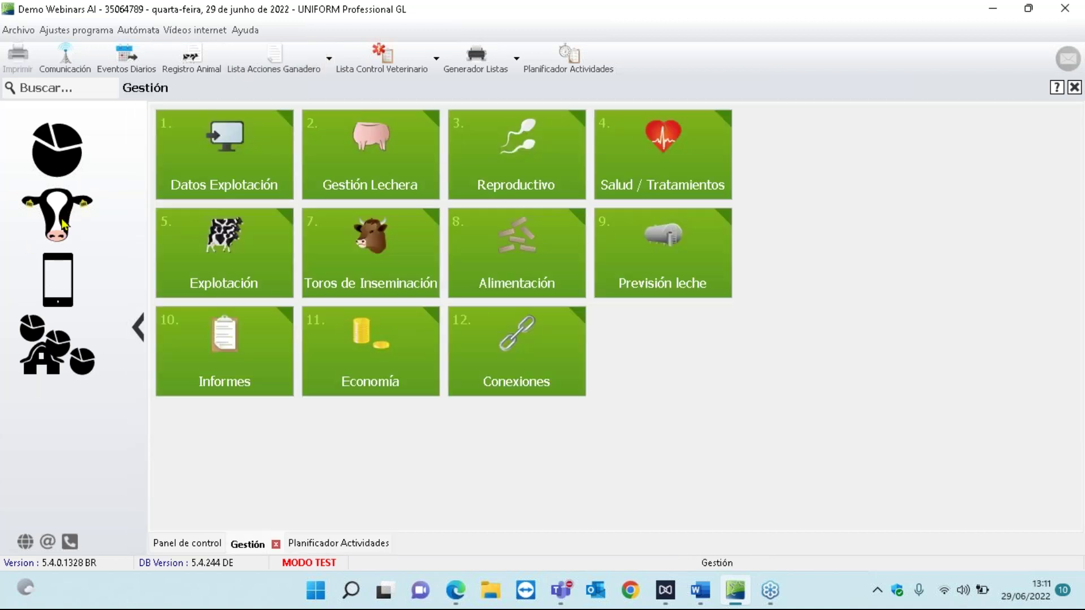
click(234, 186)
click(555, 153)
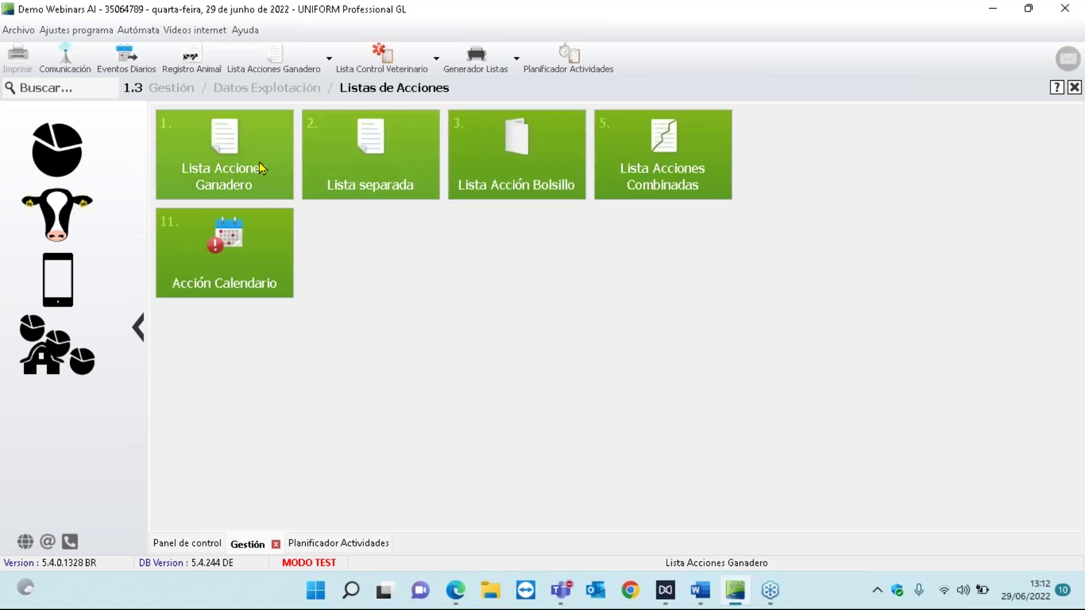
click(260, 162)
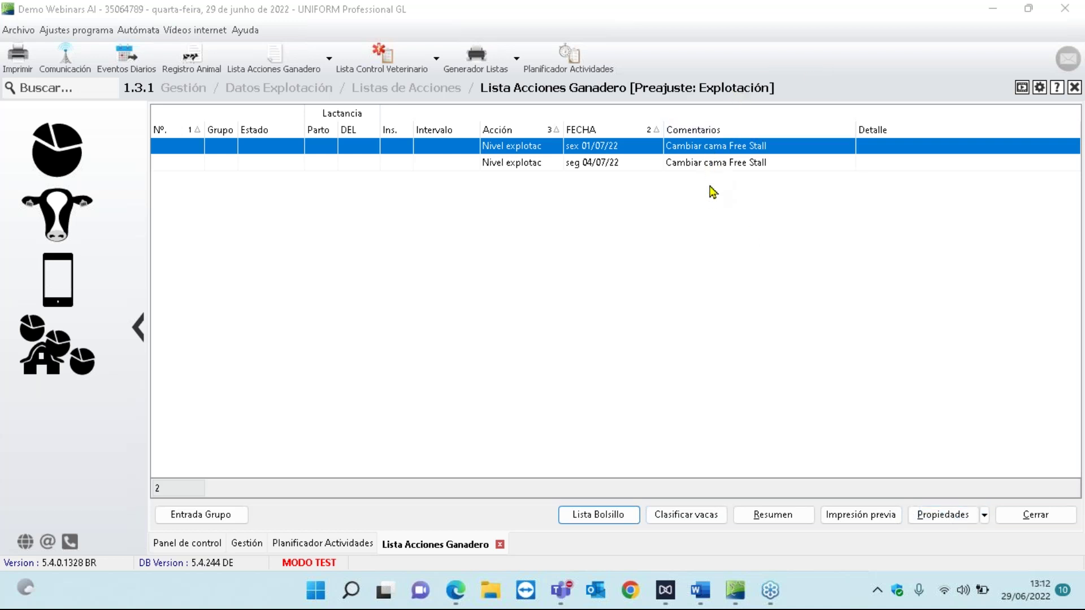
Apply the Pezuñas preset to the livestock action list
click(960, 516)
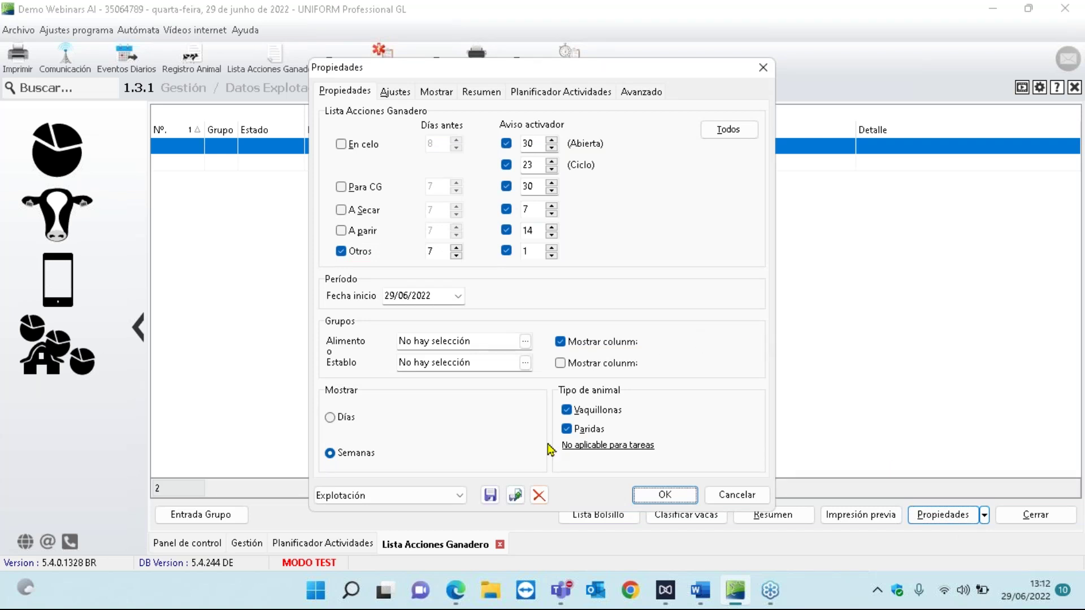
click(460, 496)
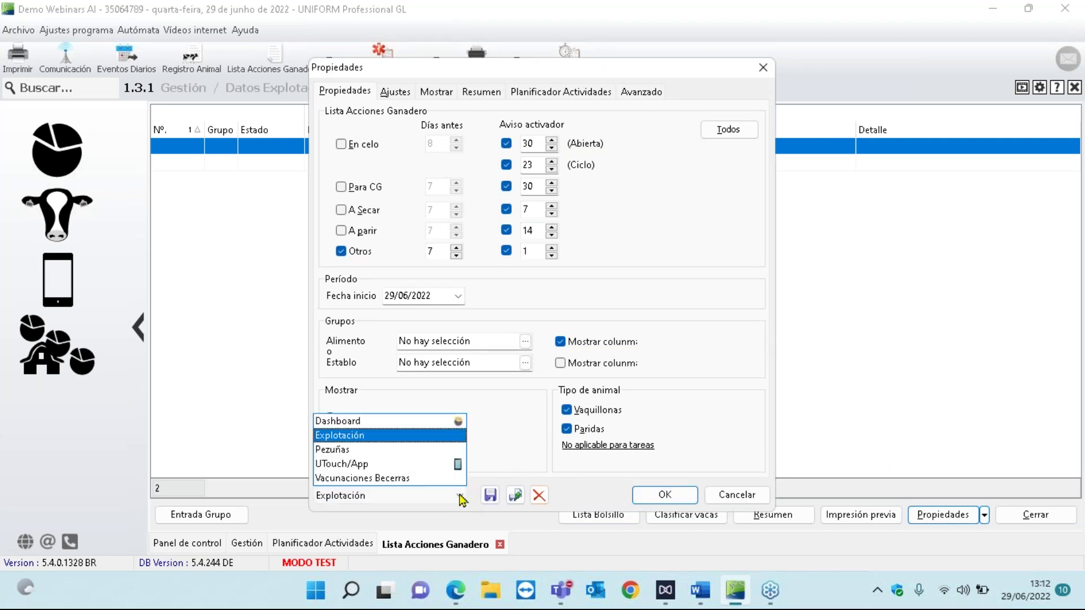
click(406, 457)
click(666, 497)
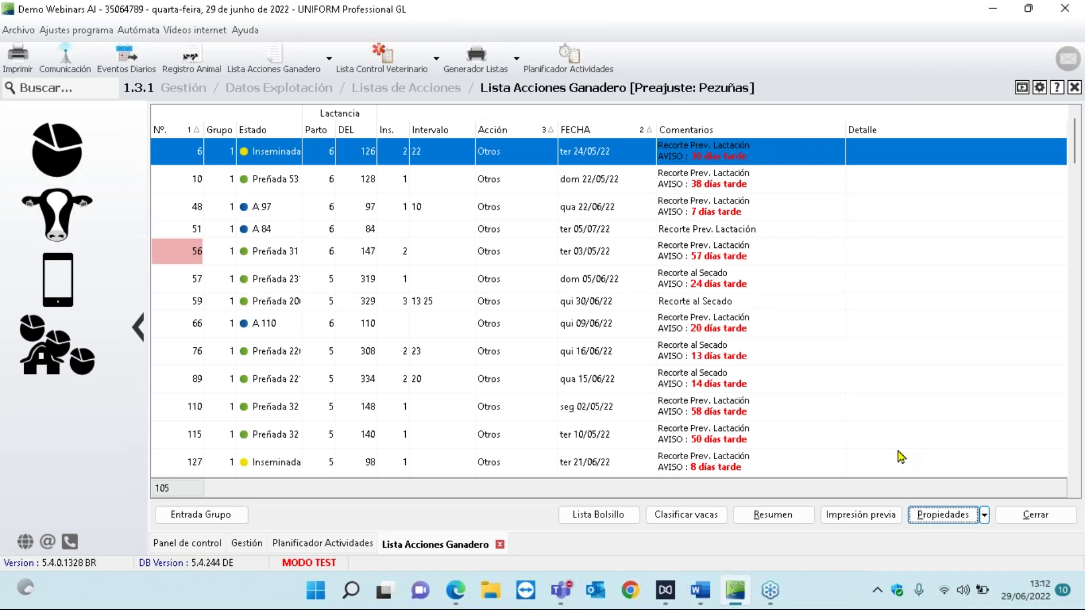
Save the list's current settings as a new preset named Destete
click(955, 516)
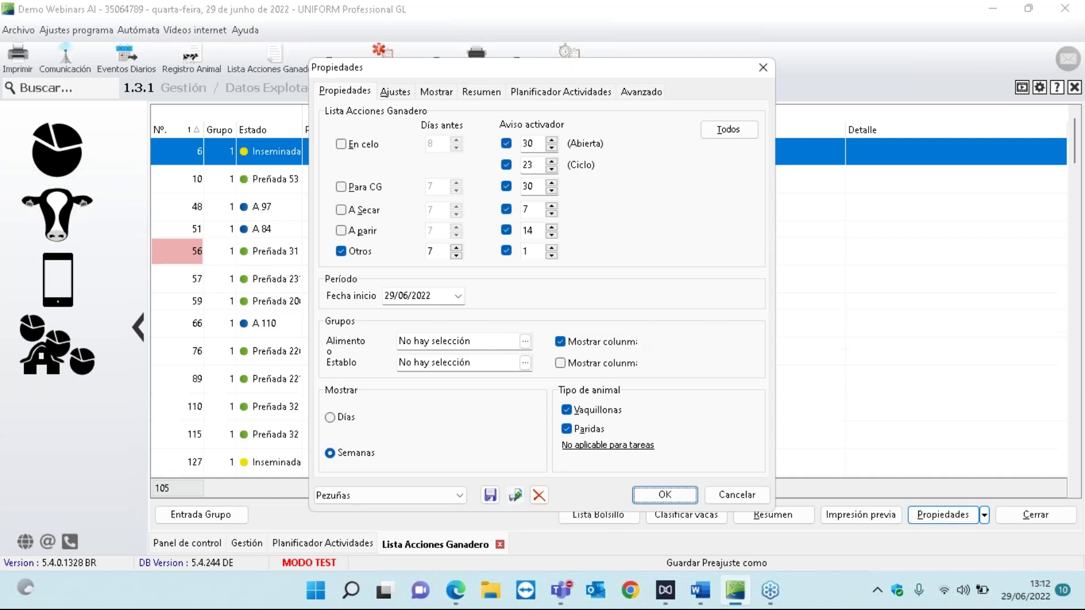
click(515, 495)
text(Destete)
click(515, 316)
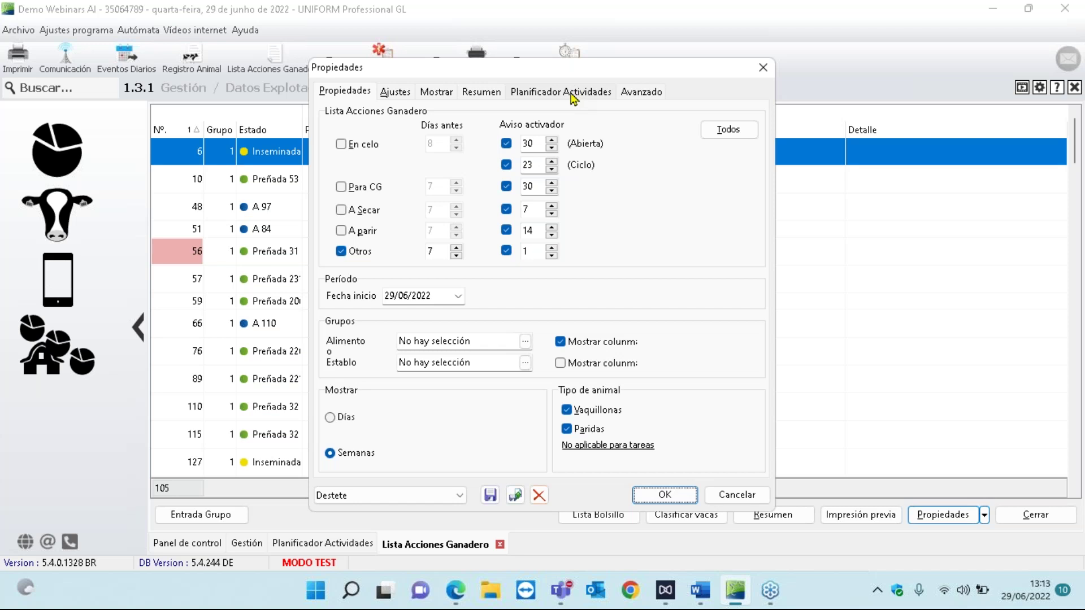
Restrict the Destete preset's animal-level activities to Destete only, excluding both Recorte activities and Revision Taco, and apply it
click(537, 95)
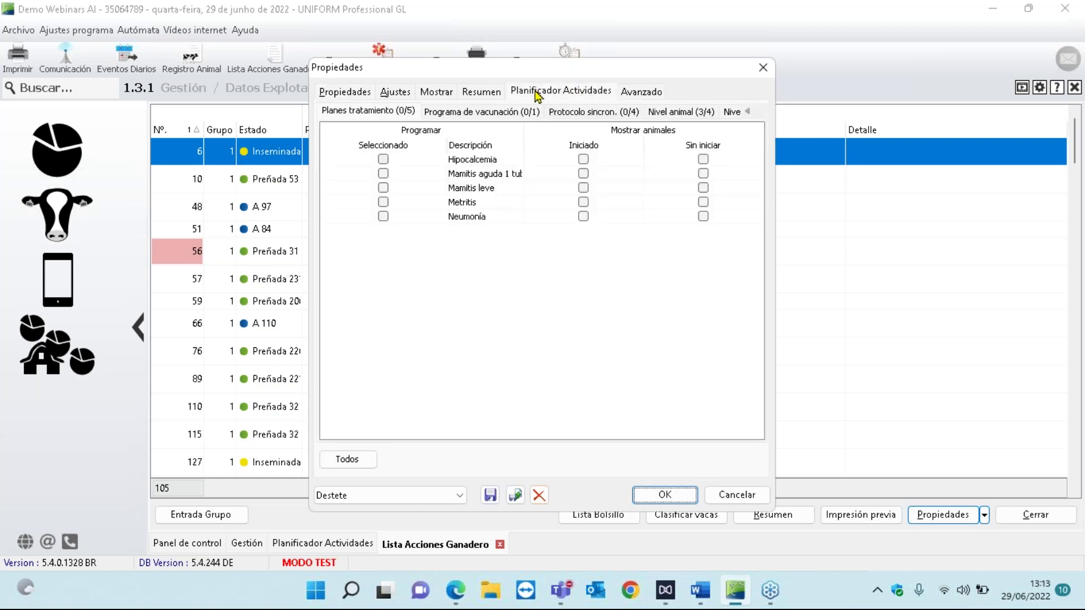
click(675, 116)
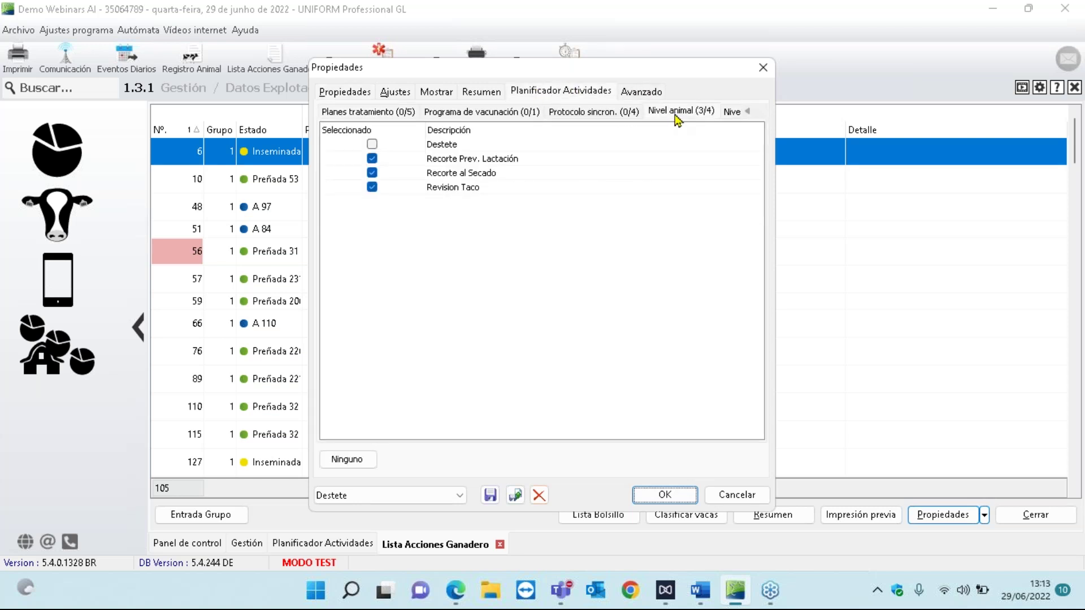
click(372, 158)
click(372, 173)
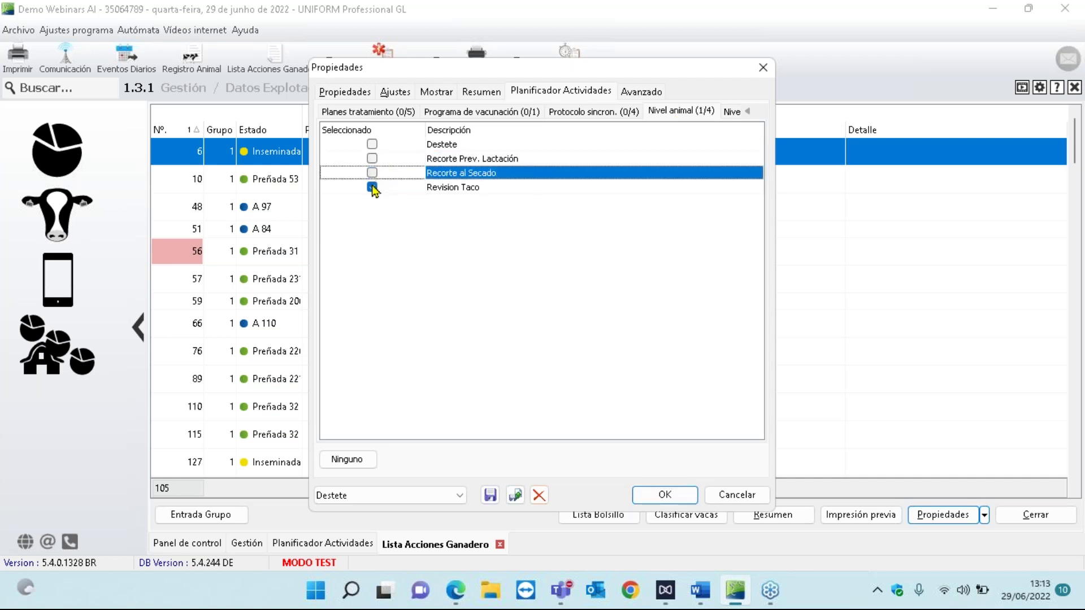
click(372, 186)
click(372, 144)
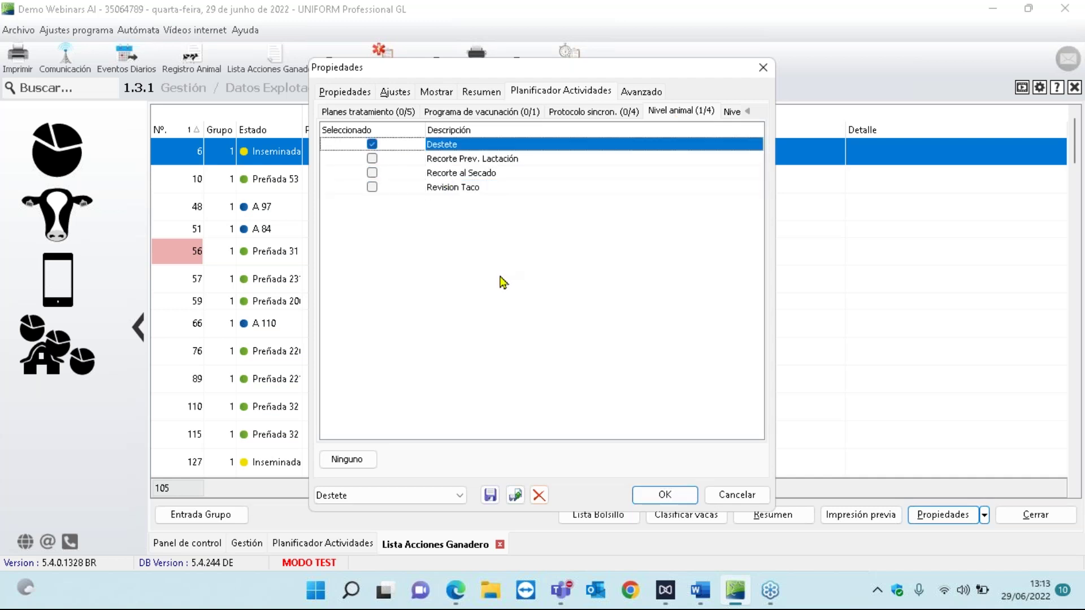
click(643, 92)
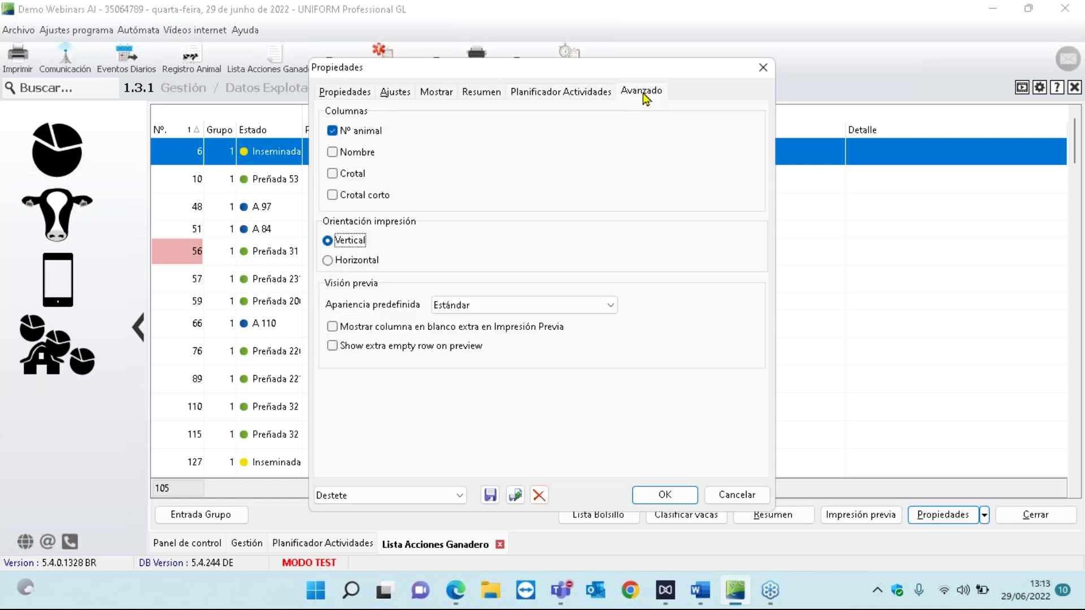
click(590, 95)
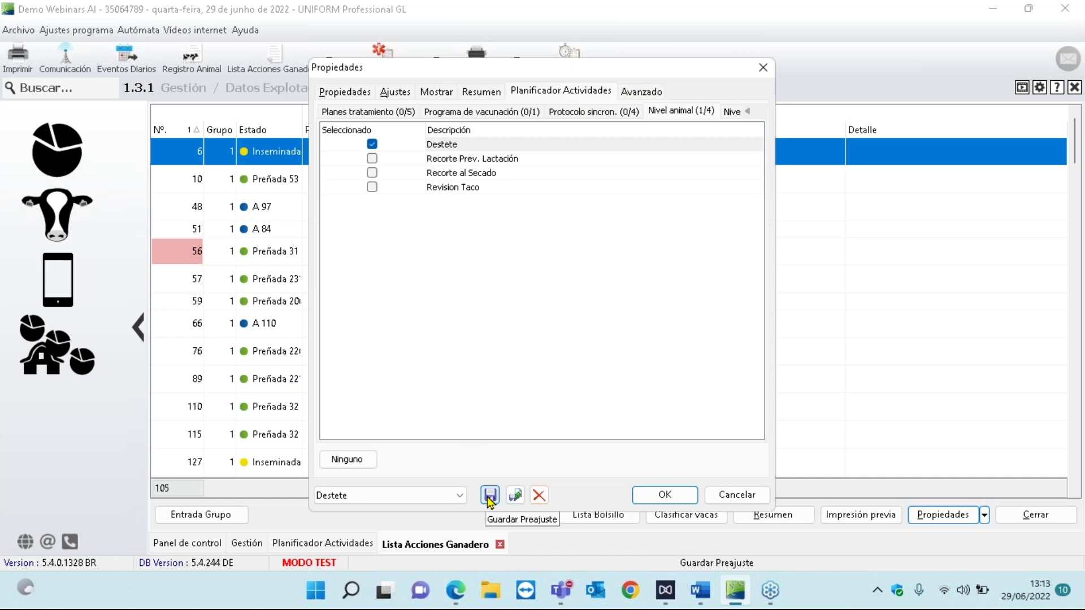
click(689, 497)
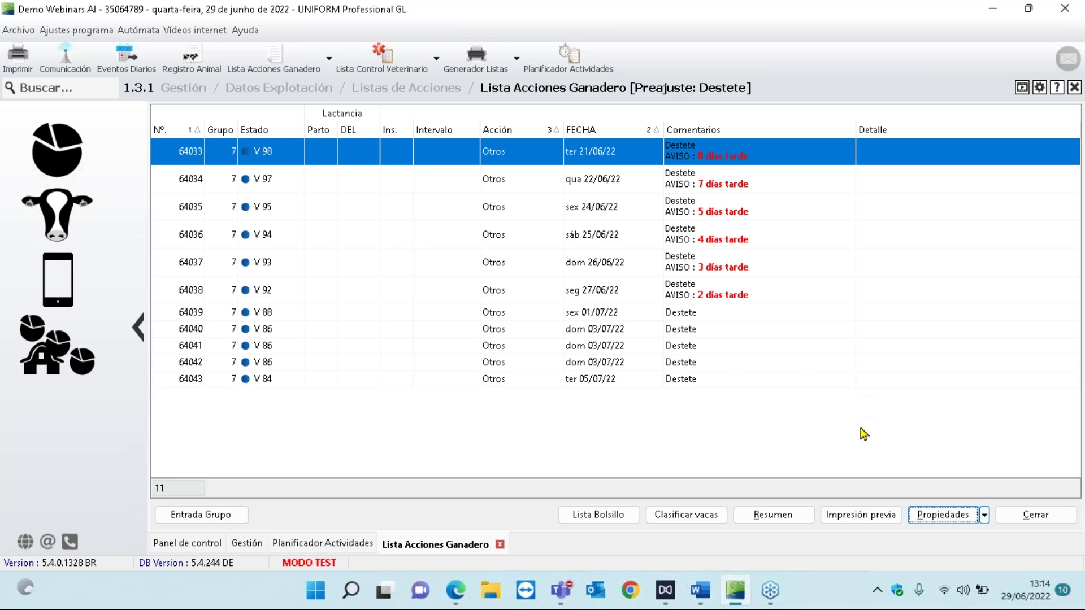
Create another action list preset named Podología from the current settings
click(963, 519)
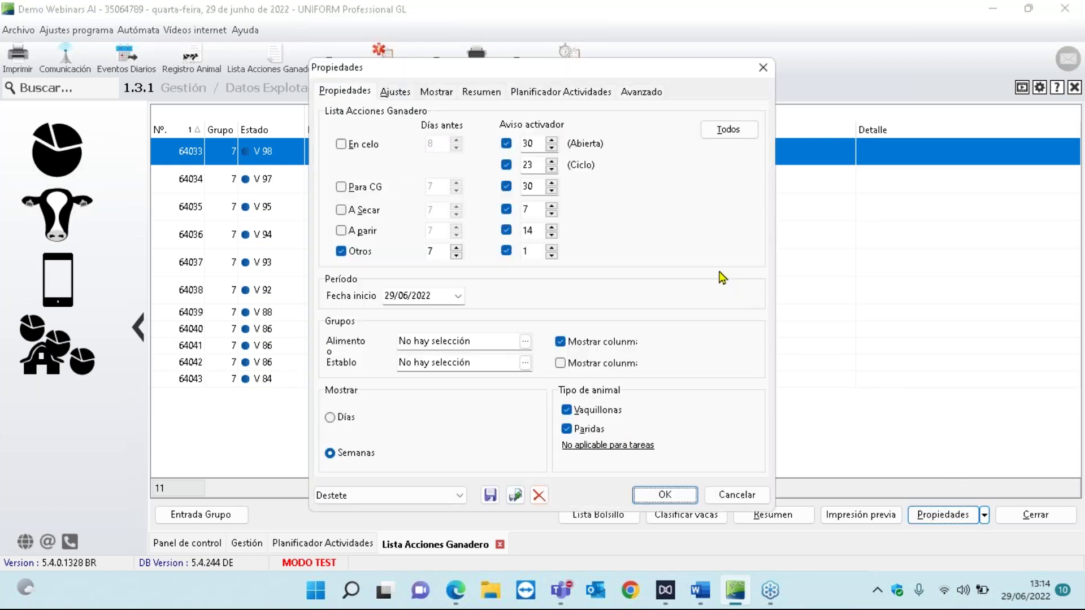
click(524, 498)
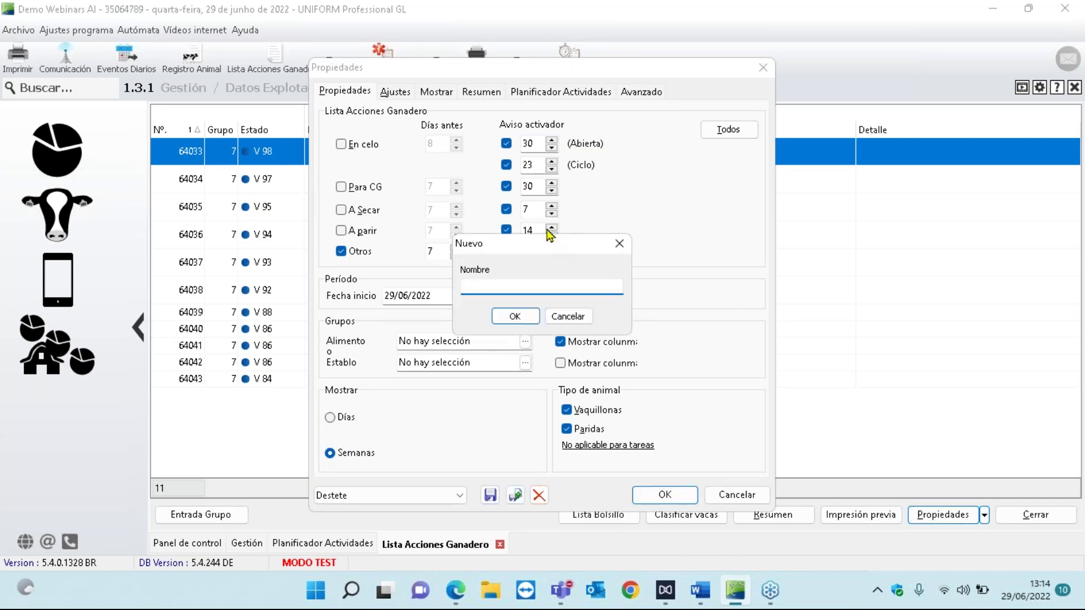
text(Podología)
click(515, 317)
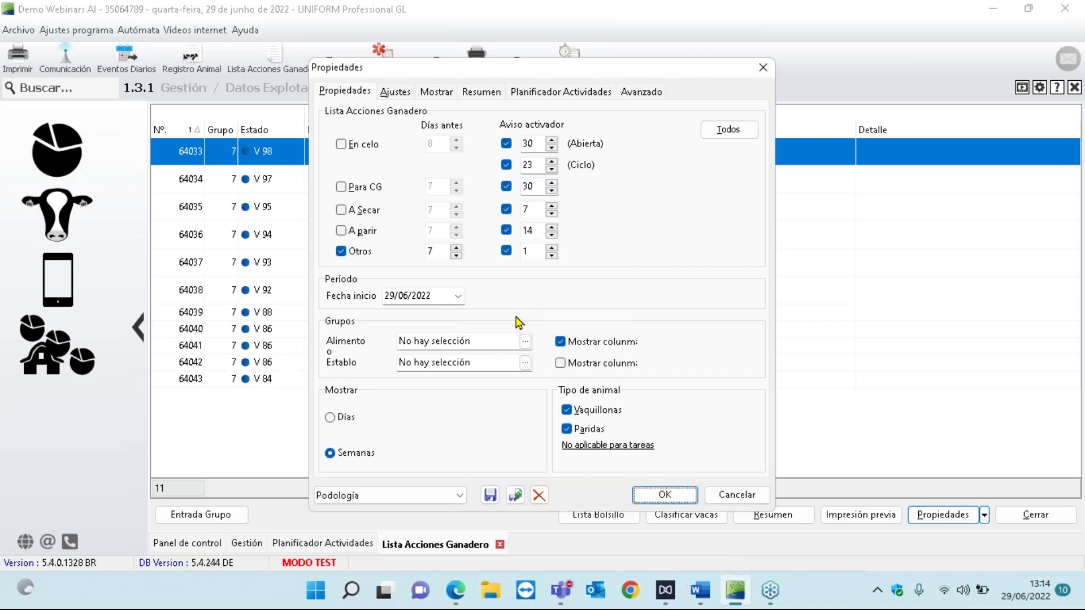
Replace Destete with Recorte Prev. Lactación, Recorte al Secado and Revision Taco in the Podología preset, then save and apply it
click(557, 92)
click(681, 112)
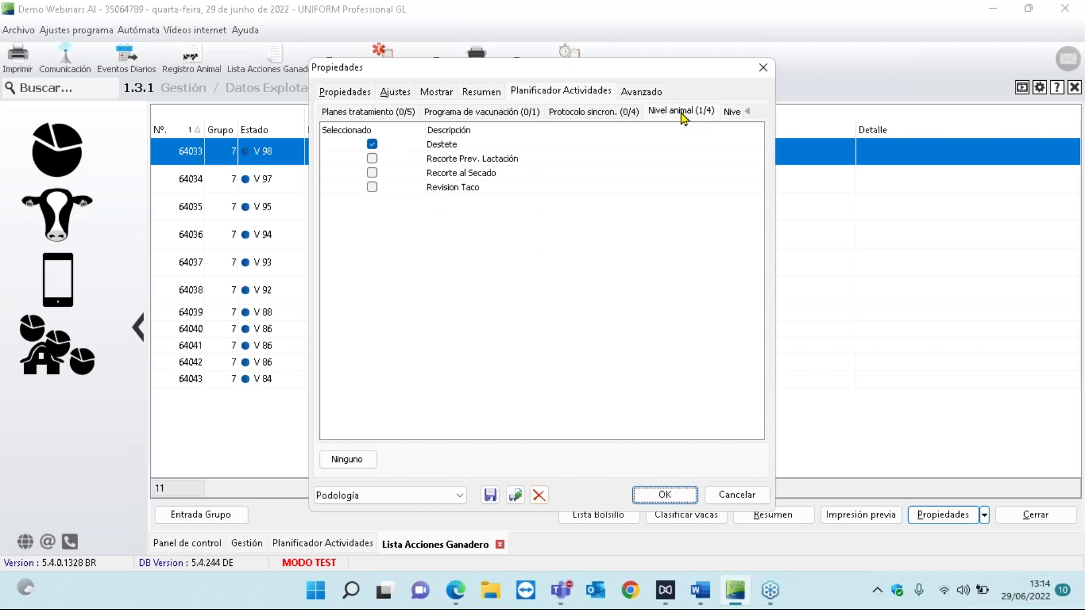
click(372, 144)
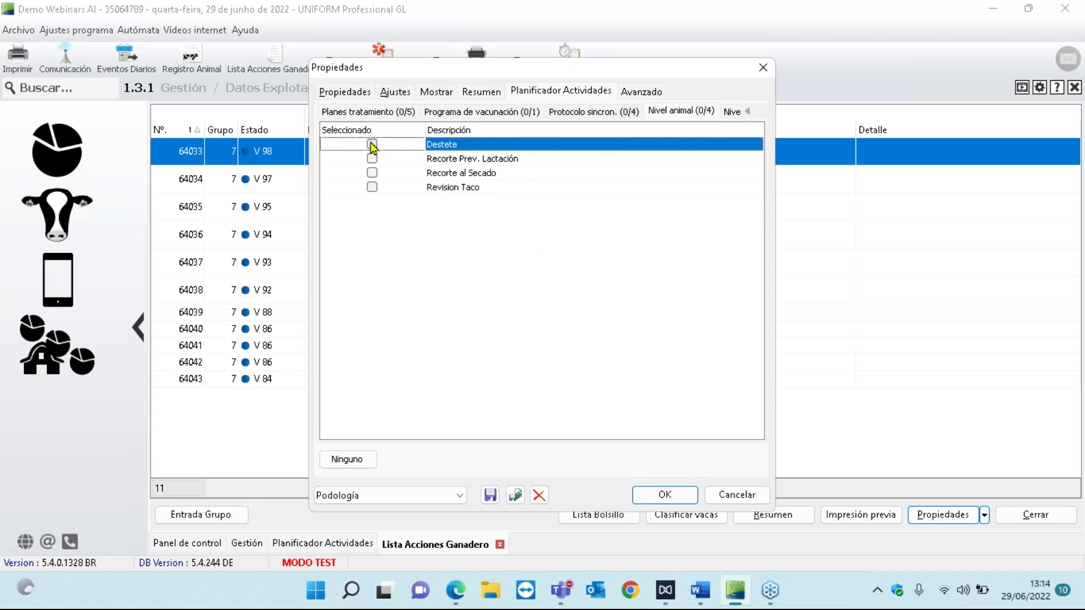
click(372, 158)
click(372, 172)
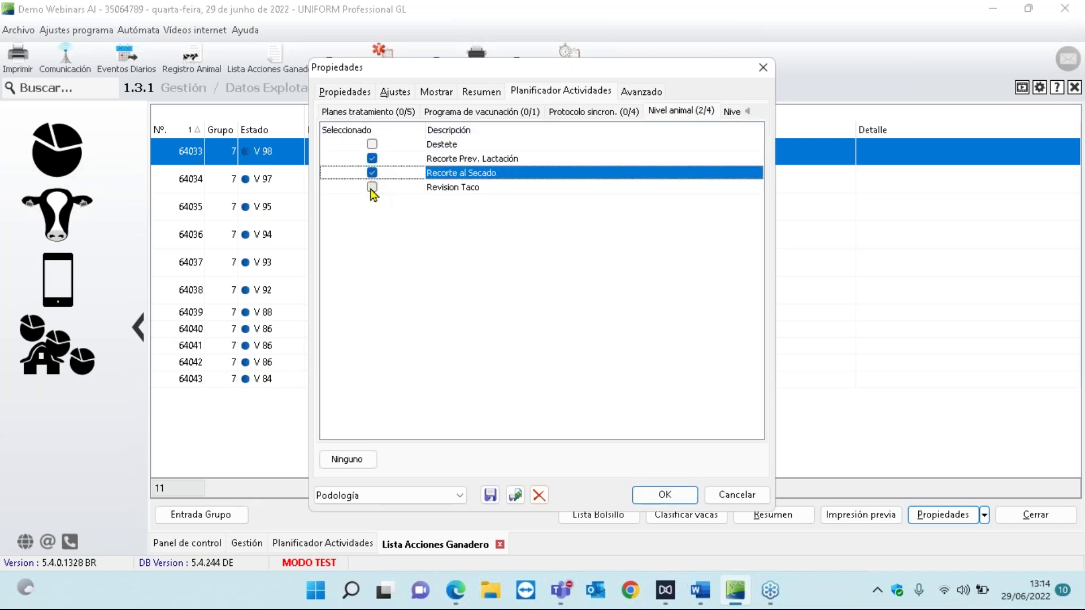
click(372, 187)
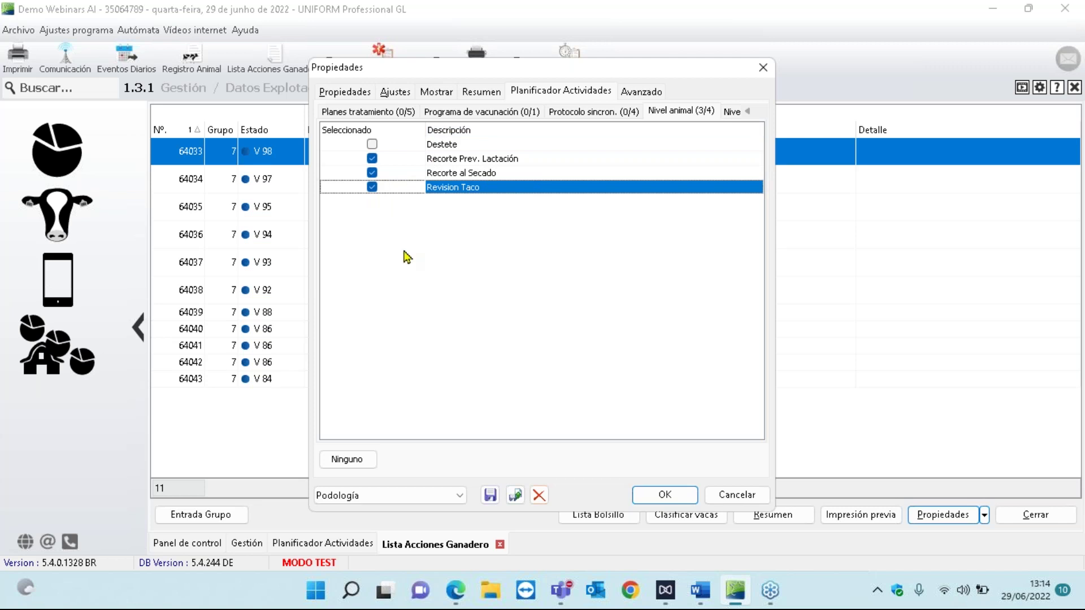
click(489, 496)
click(665, 495)
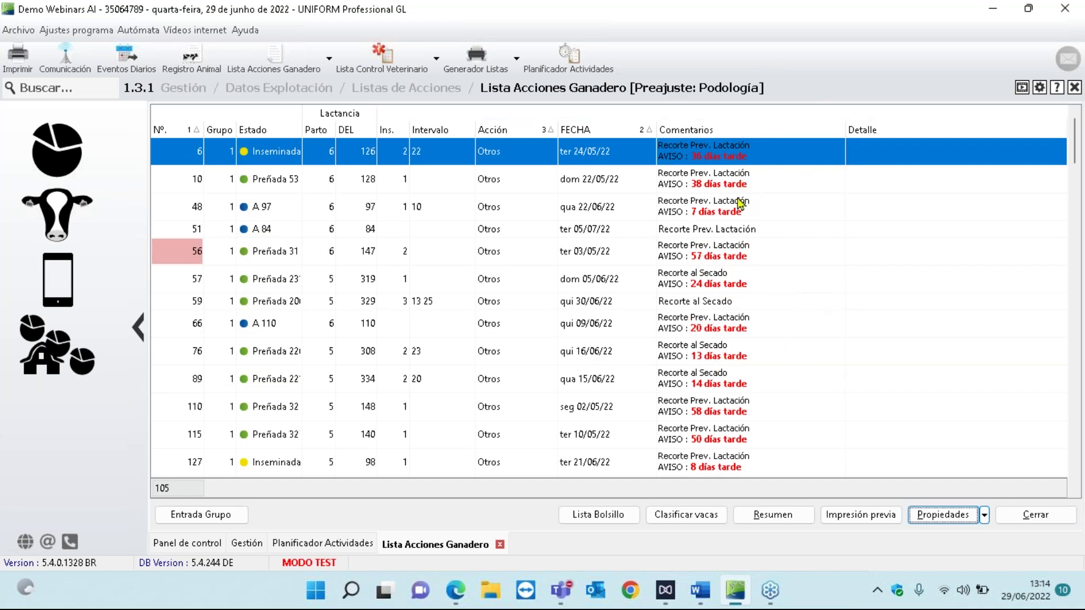
Review the hoof-trimming alerts in the Podología list, selecting the Recorte al Secado entry of animal 214
click(743, 298)
click(737, 359)
scroll(737, 359, down, 15)
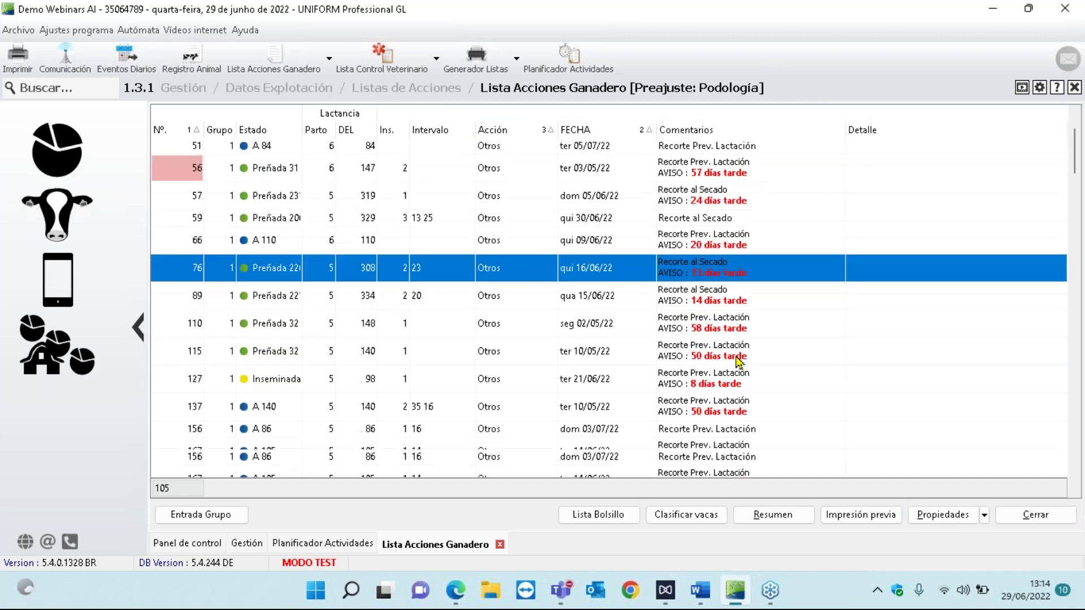
scroll(737, 359, up, 2)
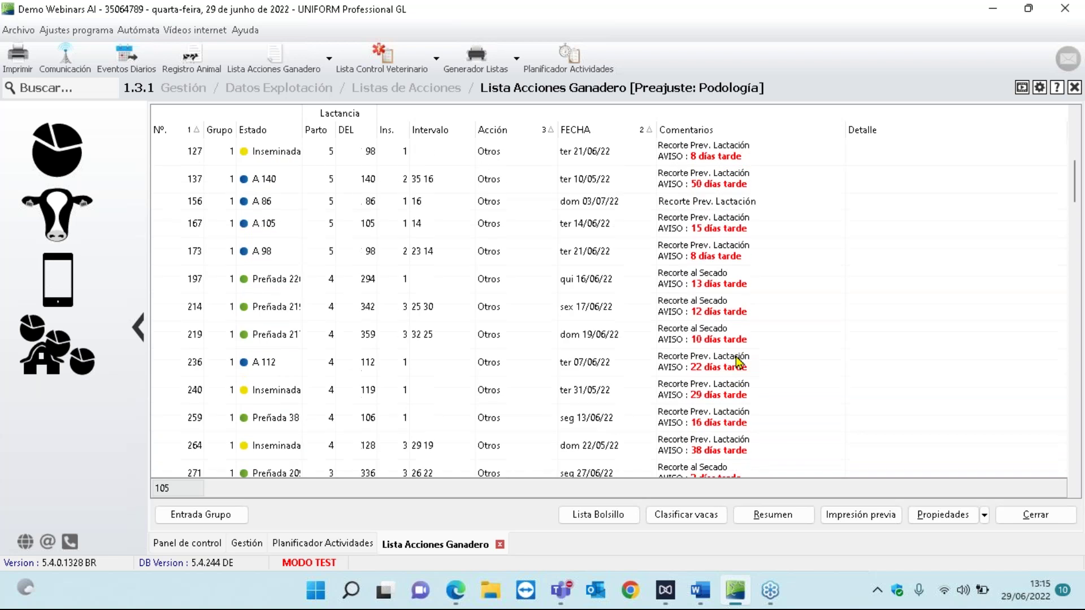
click(678, 313)
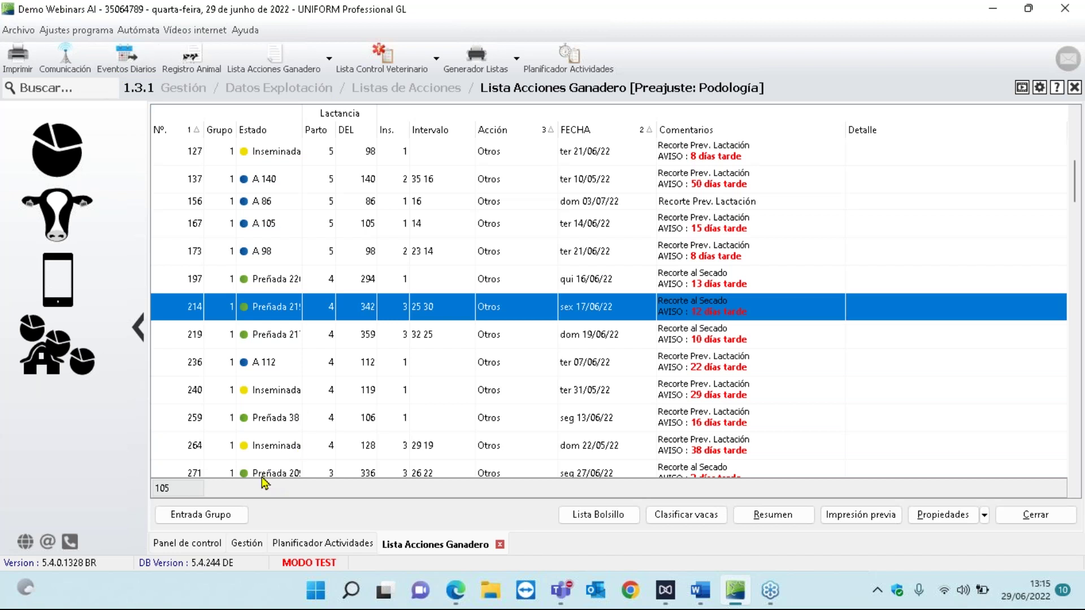
Start a Grupo Sanidad entry for a new health event, using the Recorte al Secado planner activity to preselect animals
click(218, 515)
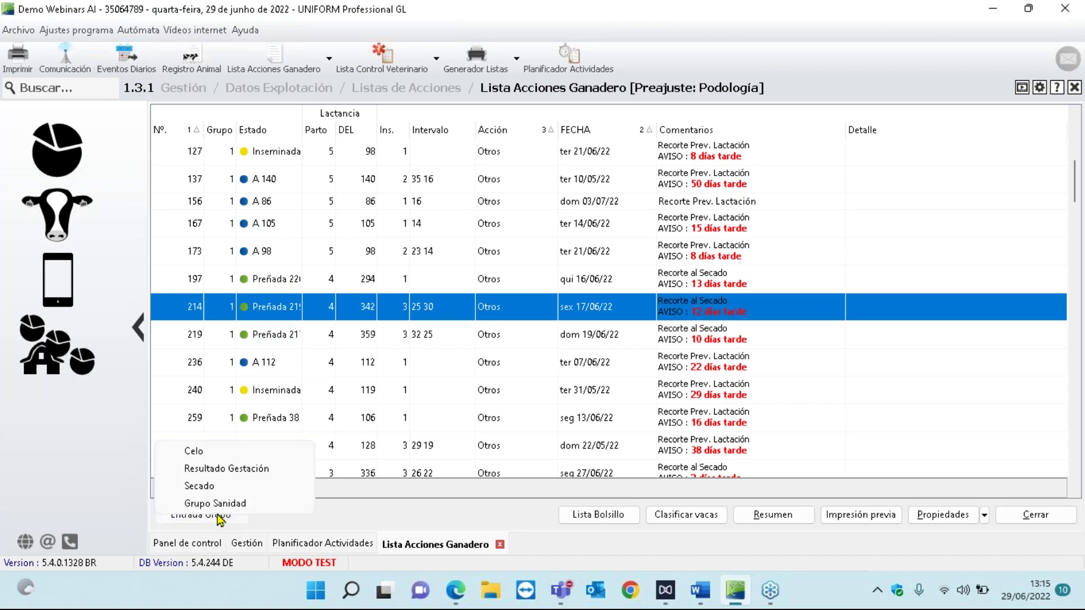
click(216, 506)
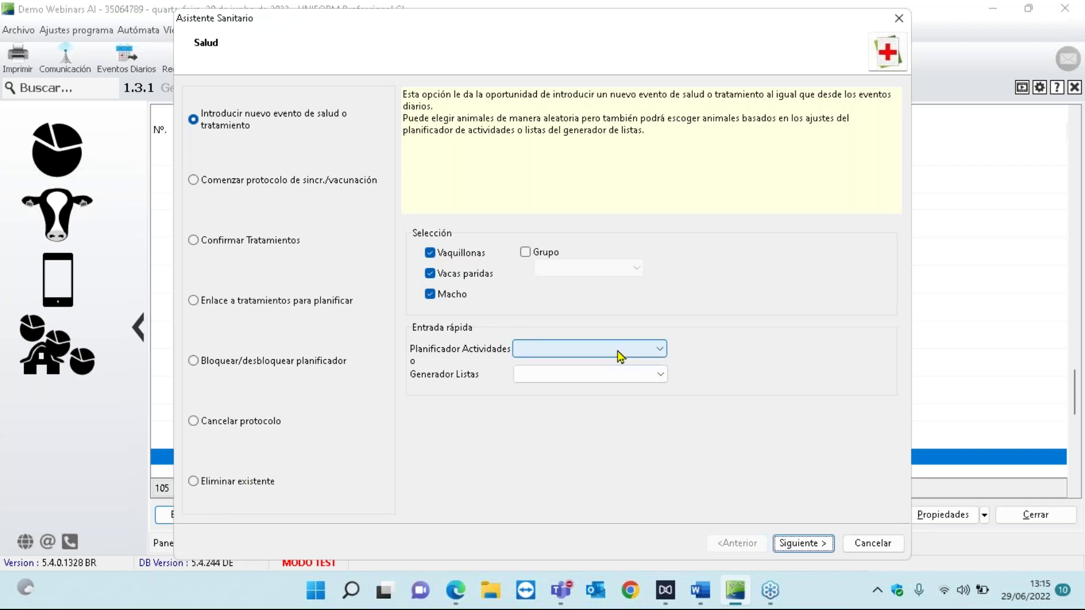
click(659, 349)
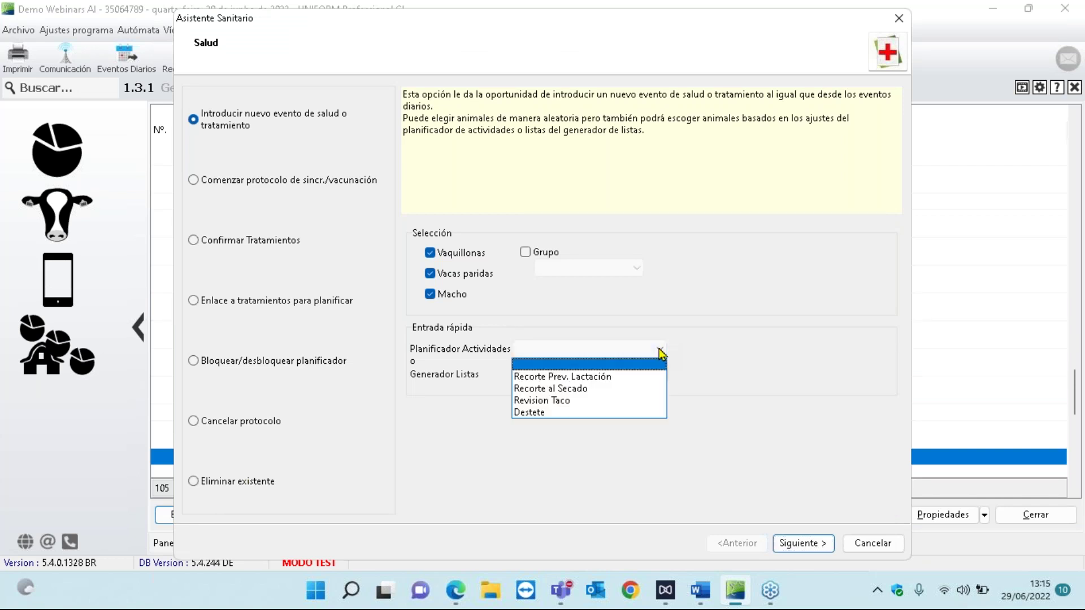
click(587, 390)
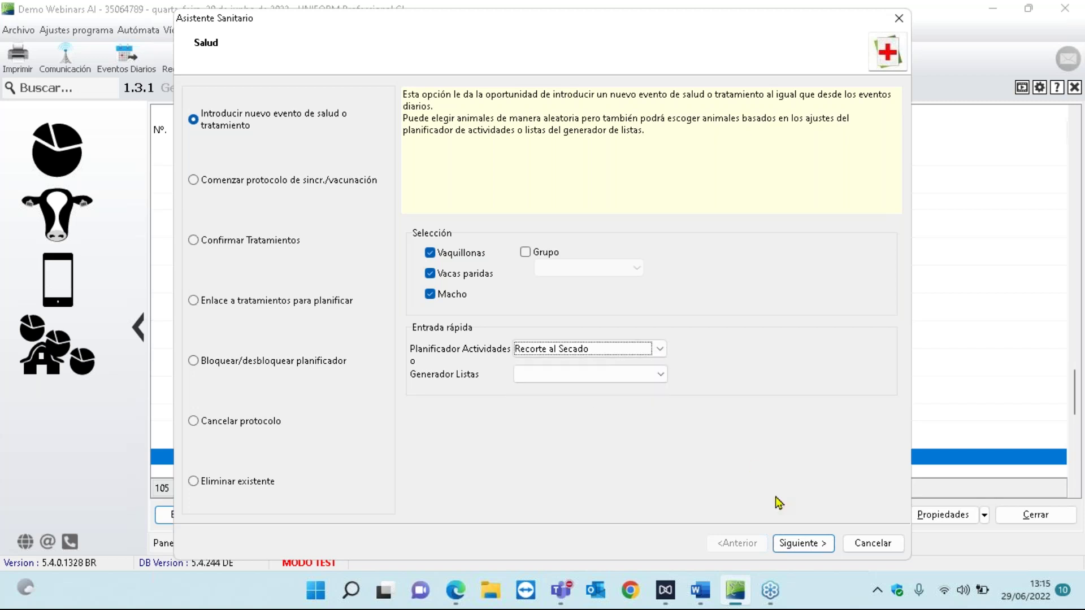
click(806, 544)
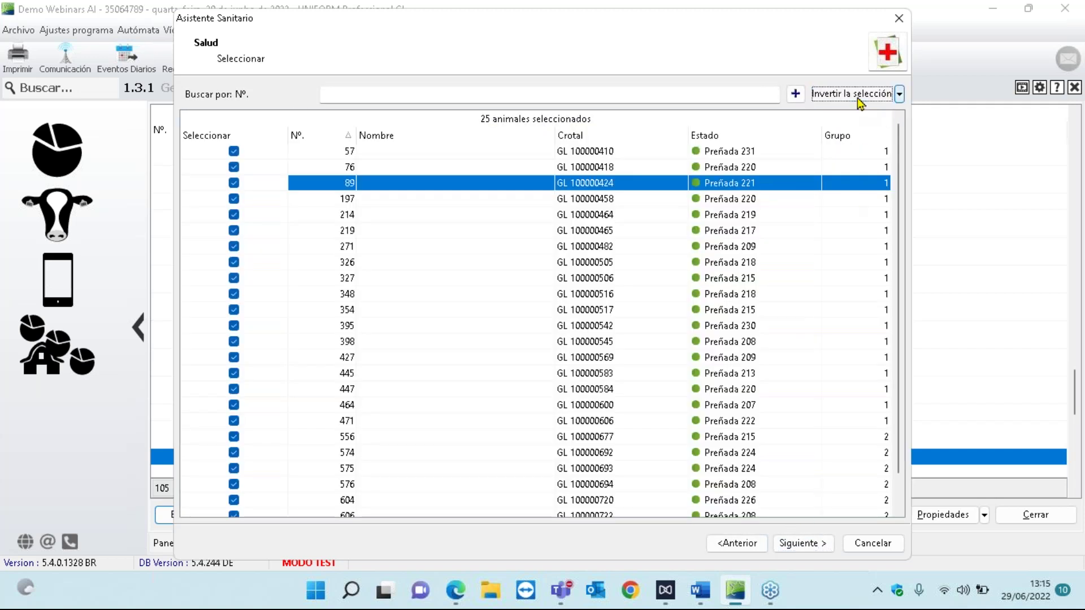
Limit the group entry to animals 57 and 76 and set the entry type to Tratamiento
click(884, 93)
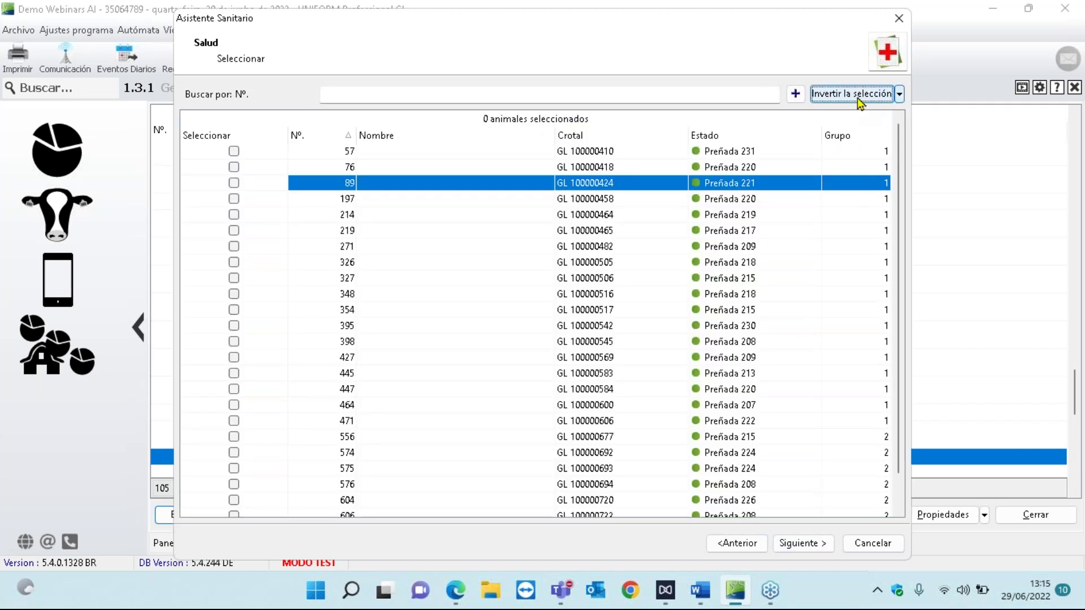
click(234, 151)
click(234, 167)
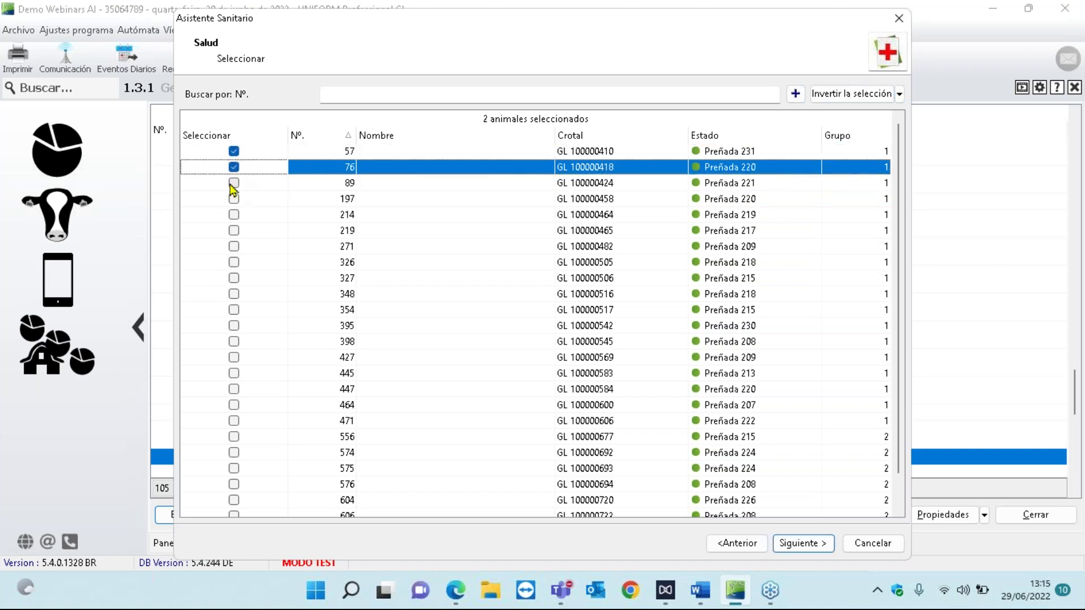
click(805, 544)
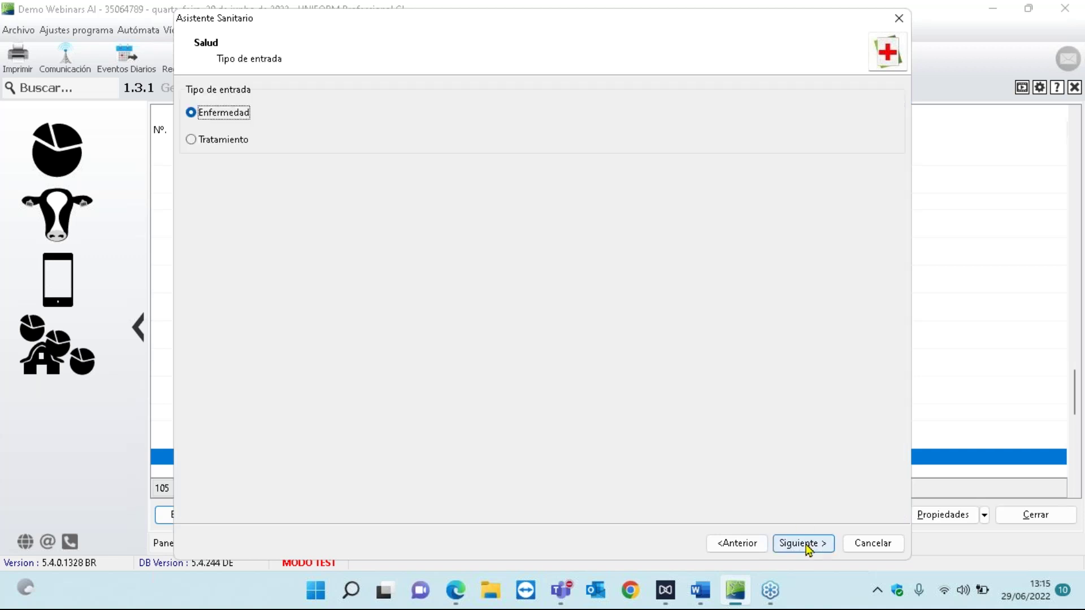
click(242, 139)
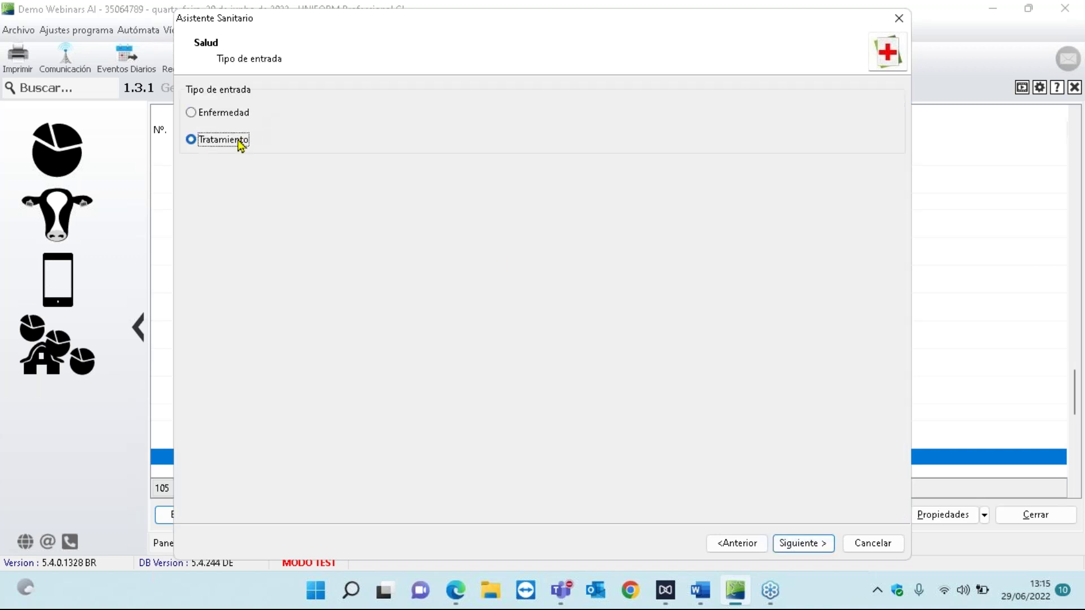
Register the Recorte de pezuñas treatment dated 29/06/2022 for the selected animals and finish the entry without adding medication
click(818, 545)
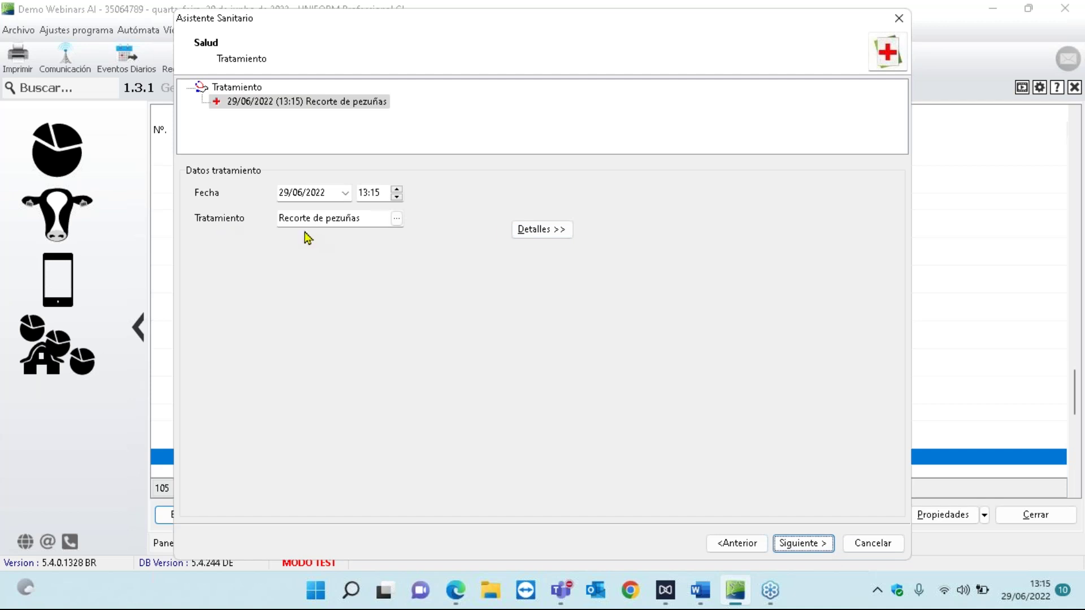
click(798, 547)
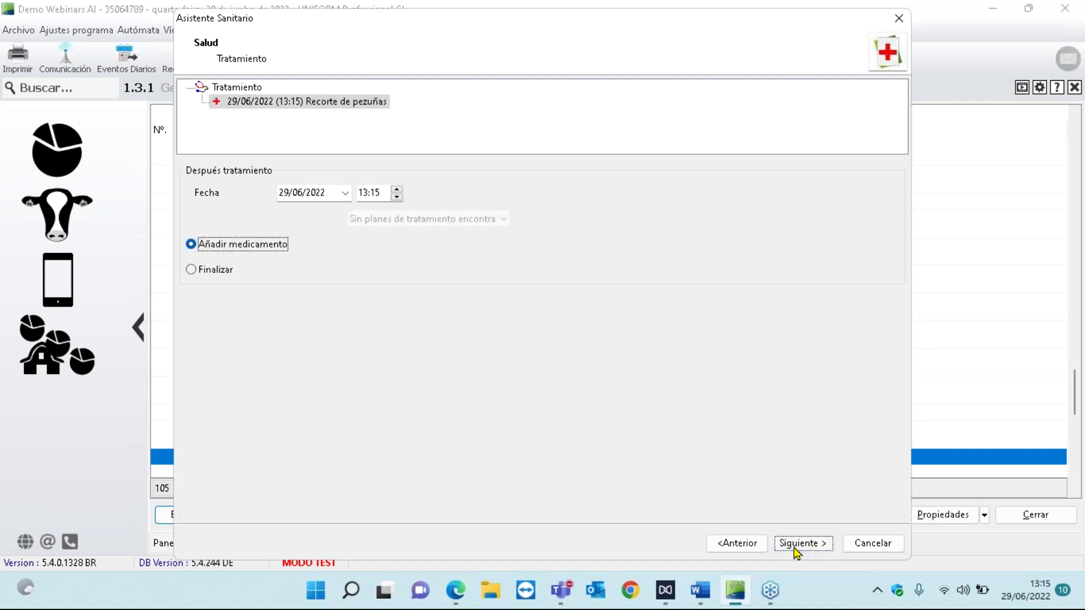
click(218, 271)
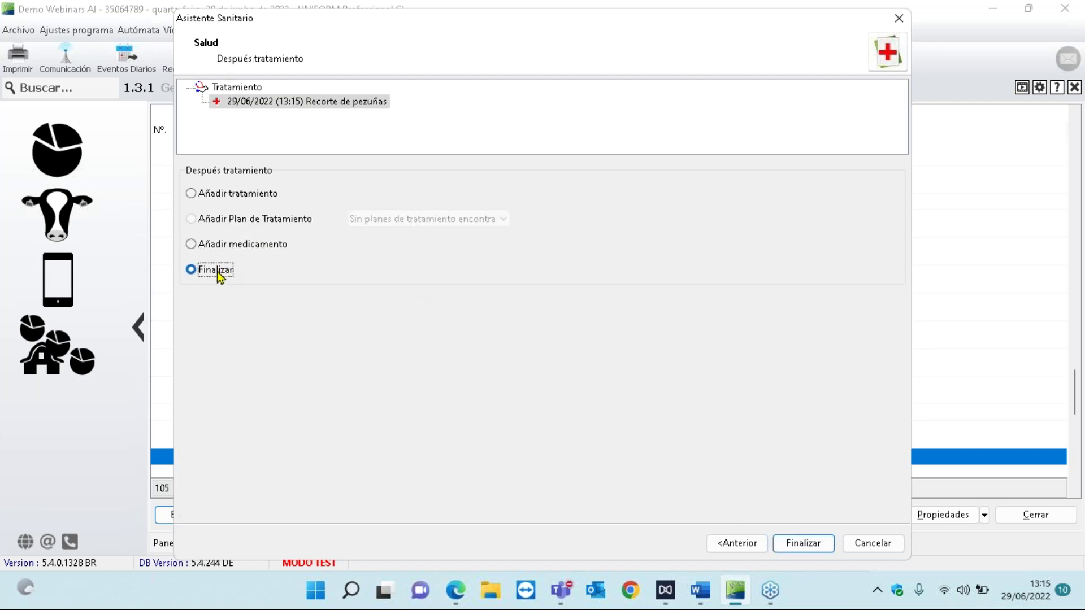
click(815, 543)
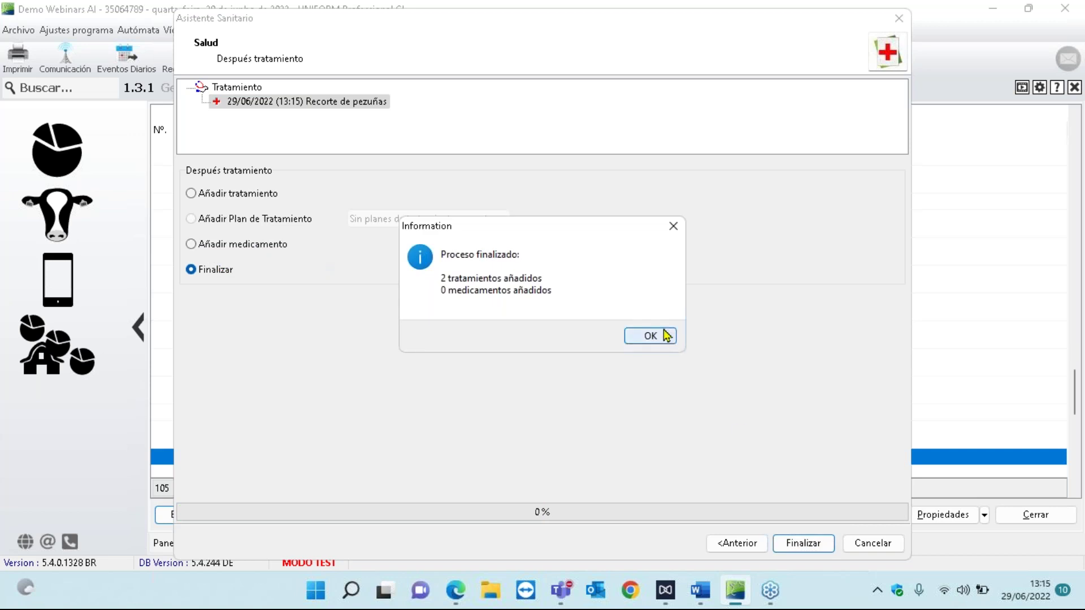
click(664, 341)
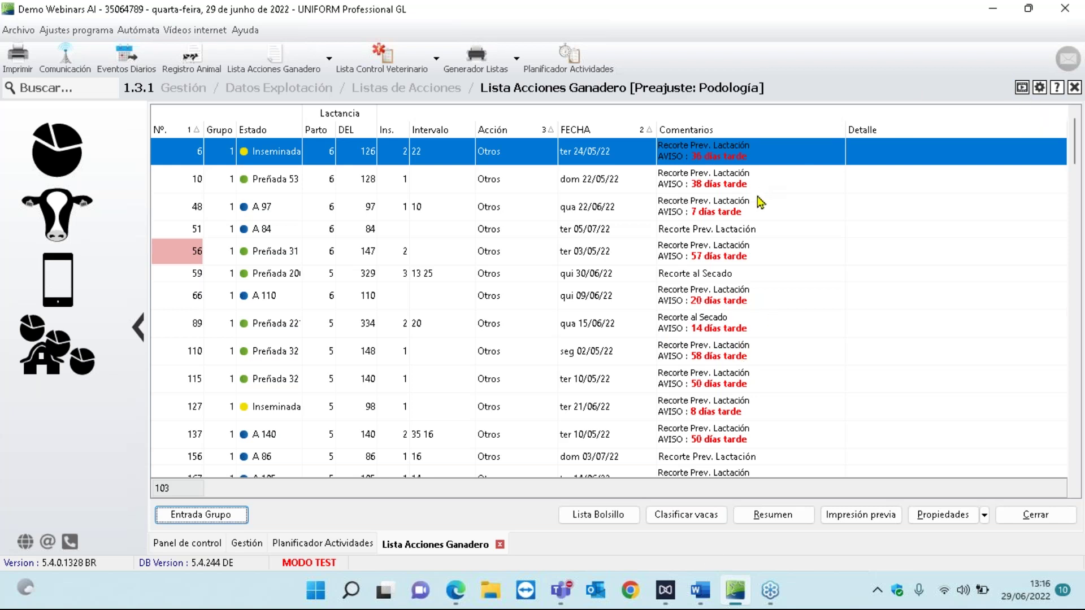
From the control panel, check where the Tareas tile leads without changing it, and open the Acción Calendario through that tile
click(51, 162)
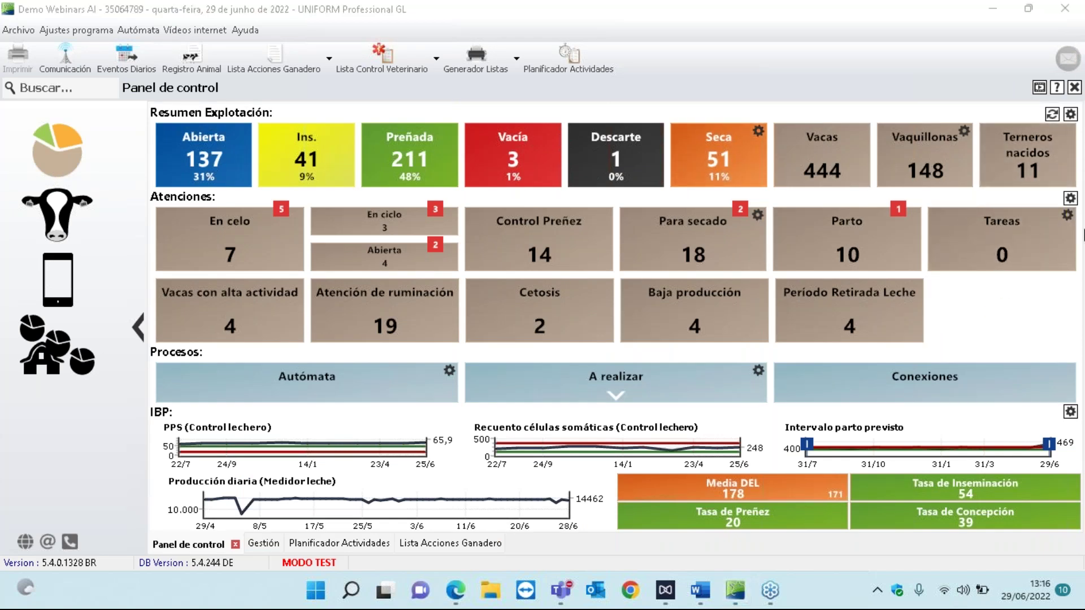
click(1067, 215)
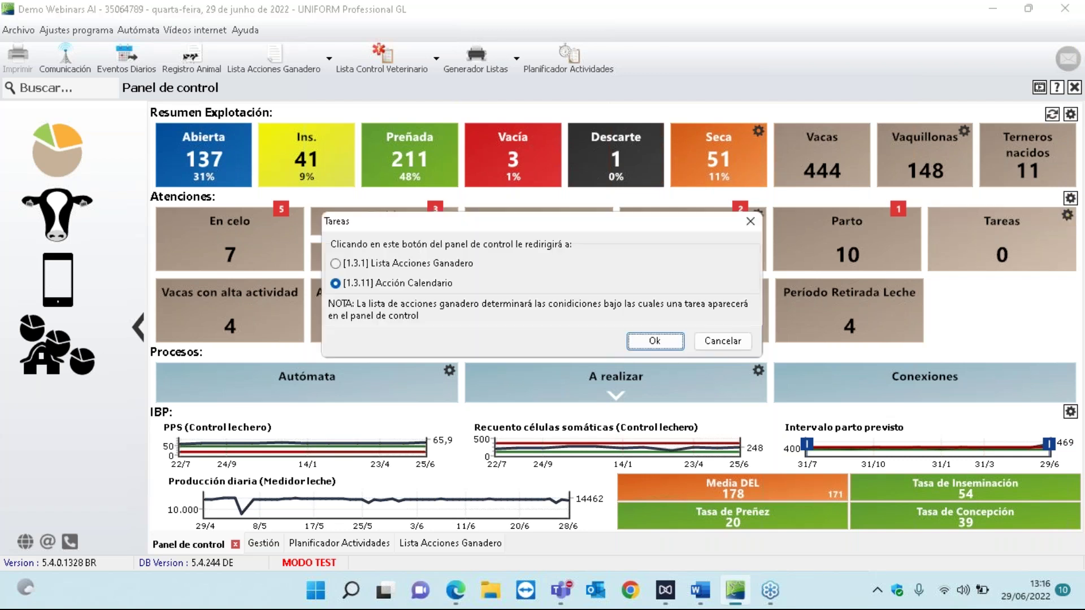
click(732, 342)
click(1004, 226)
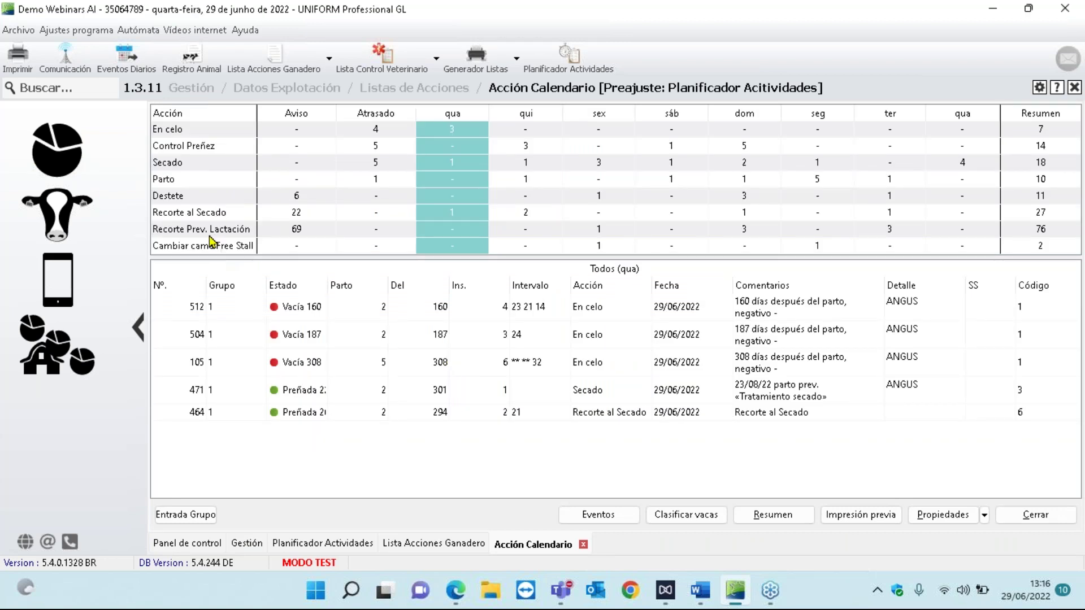
Include the farm-level activity Limpiar bebederos Vacas in the calendar's planner activities and apply the properties
click(949, 514)
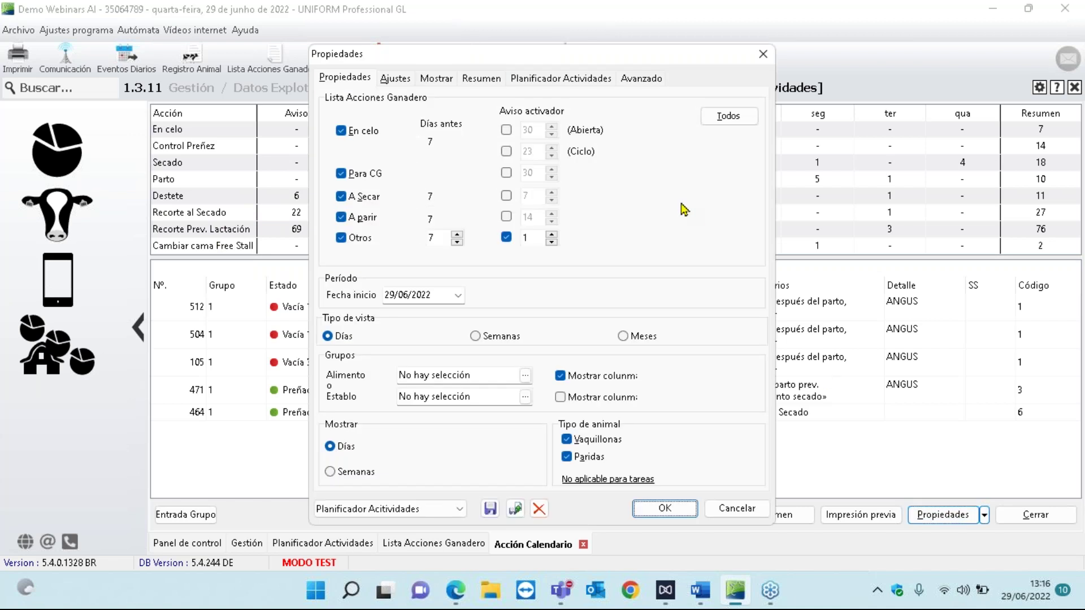
click(591, 79)
click(672, 101)
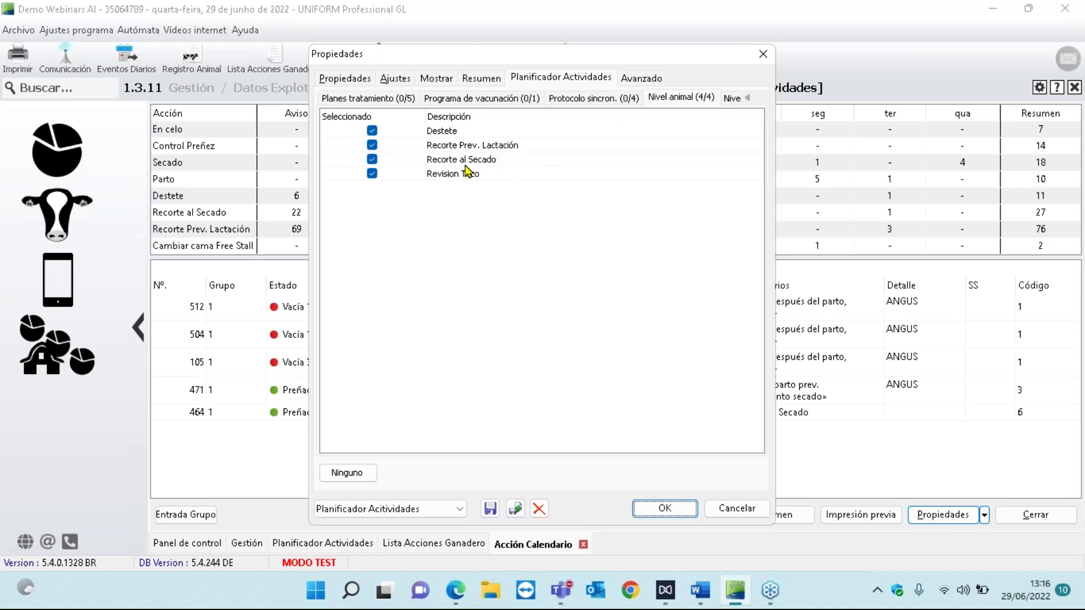
click(731, 98)
click(443, 147)
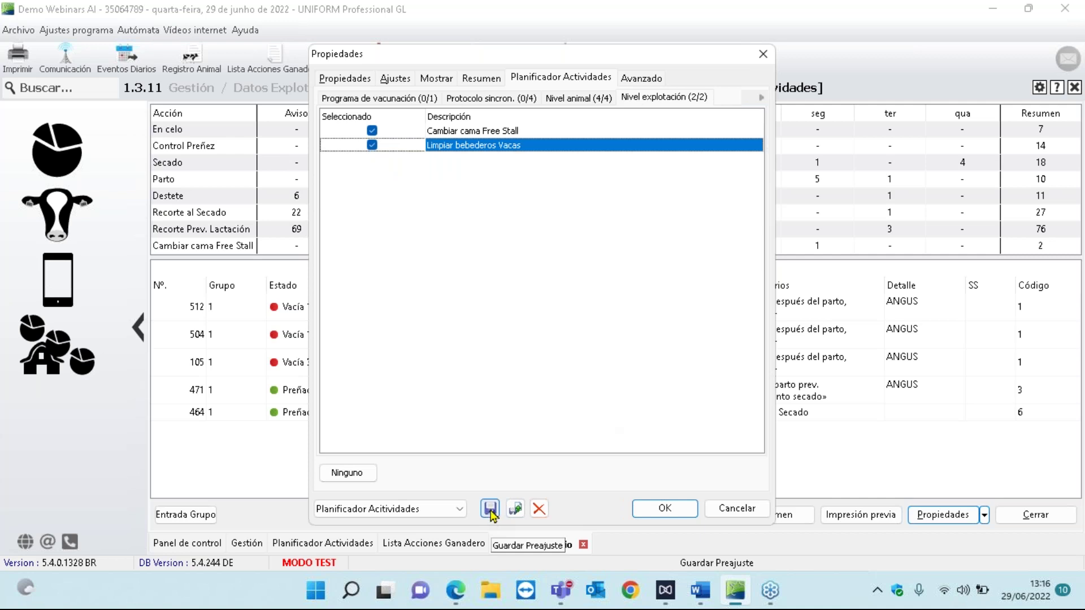
click(665, 509)
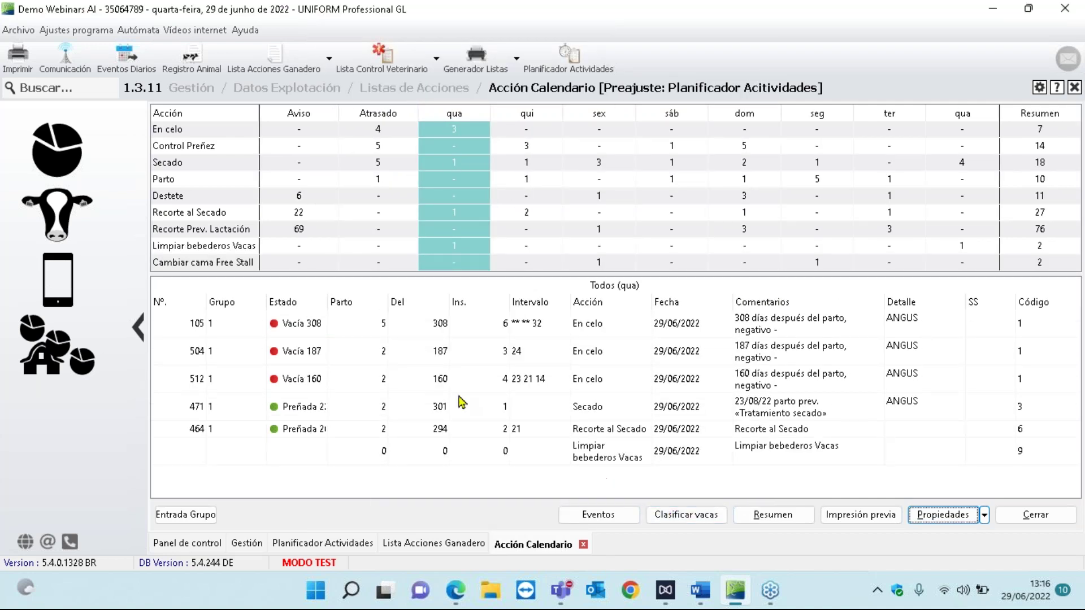
Review the calendar entries for Limpiar bebederos Vacas, Cambiar cama Free Stall and Recorte Prev. Lactación, and all actions for Thursday 30/06/2022
click(194, 252)
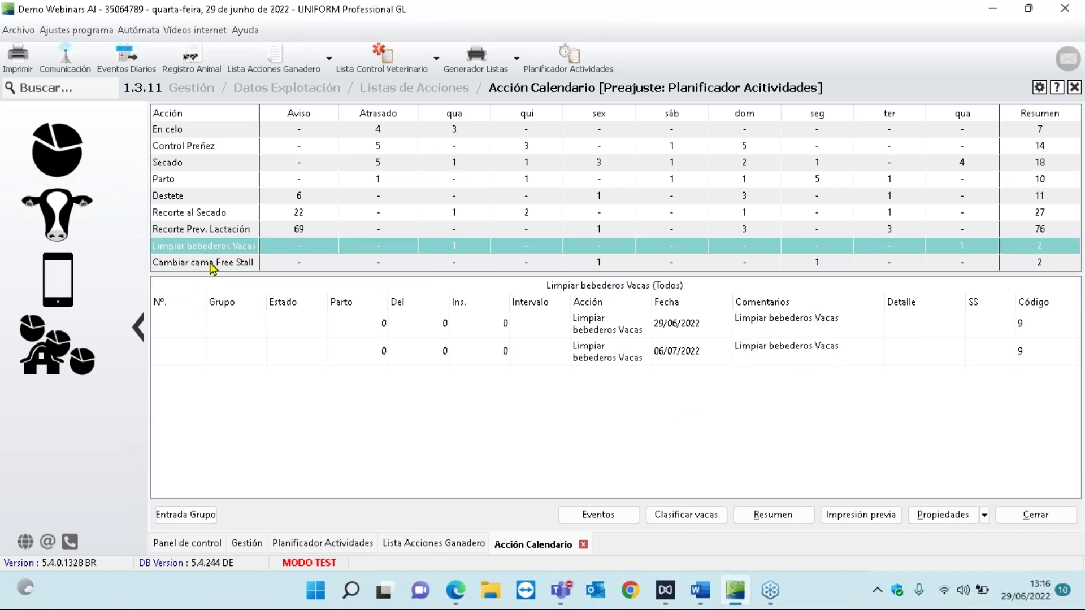
click(212, 265)
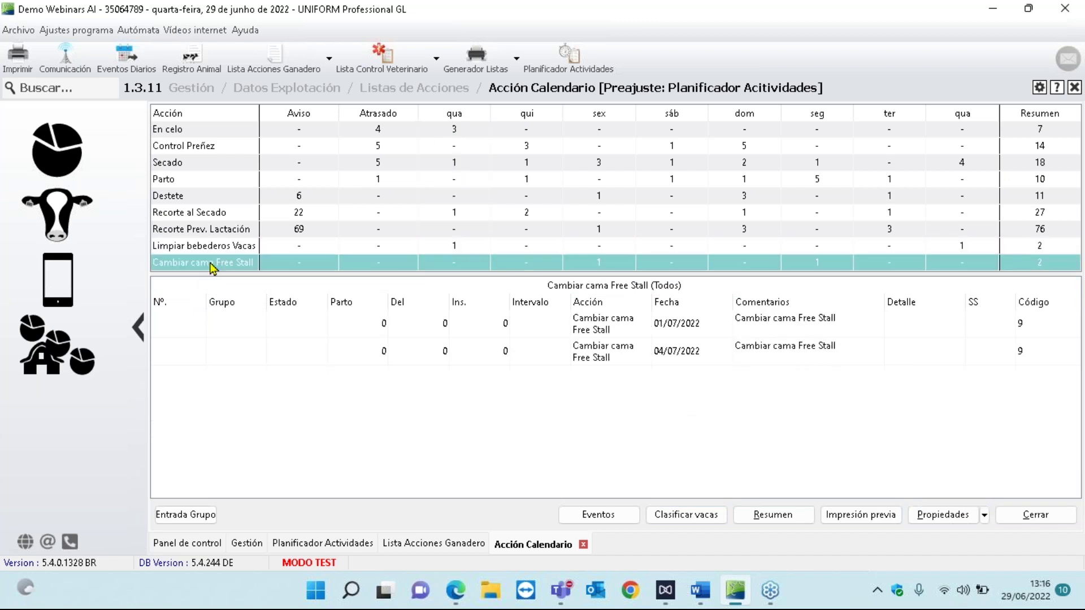
click(202, 232)
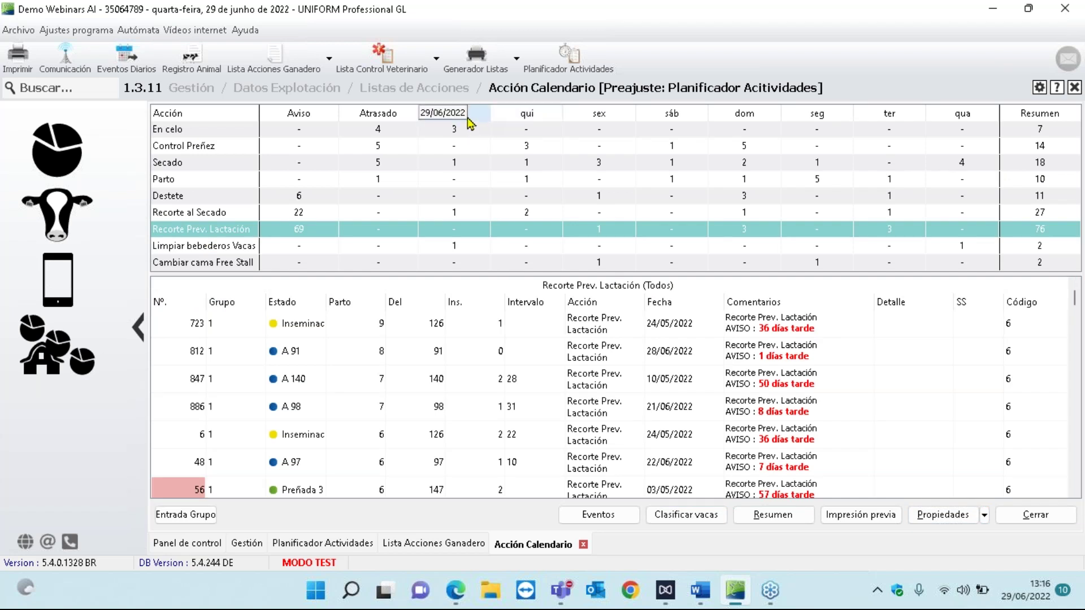
click(531, 121)
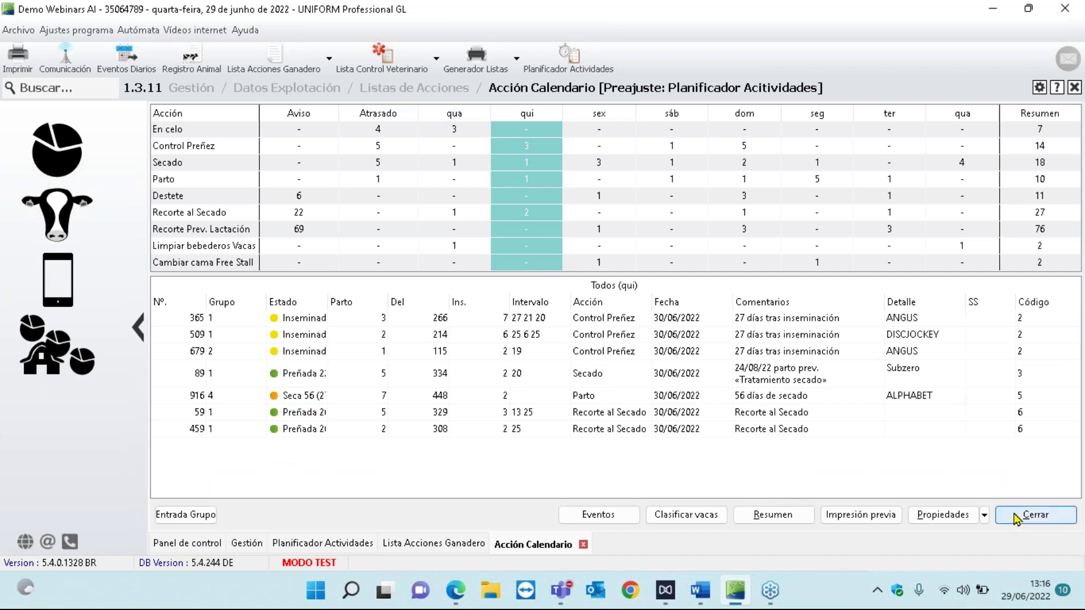
Examine the calendar's view-type properties and its available presets, leaving the settings unchanged
click(965, 521)
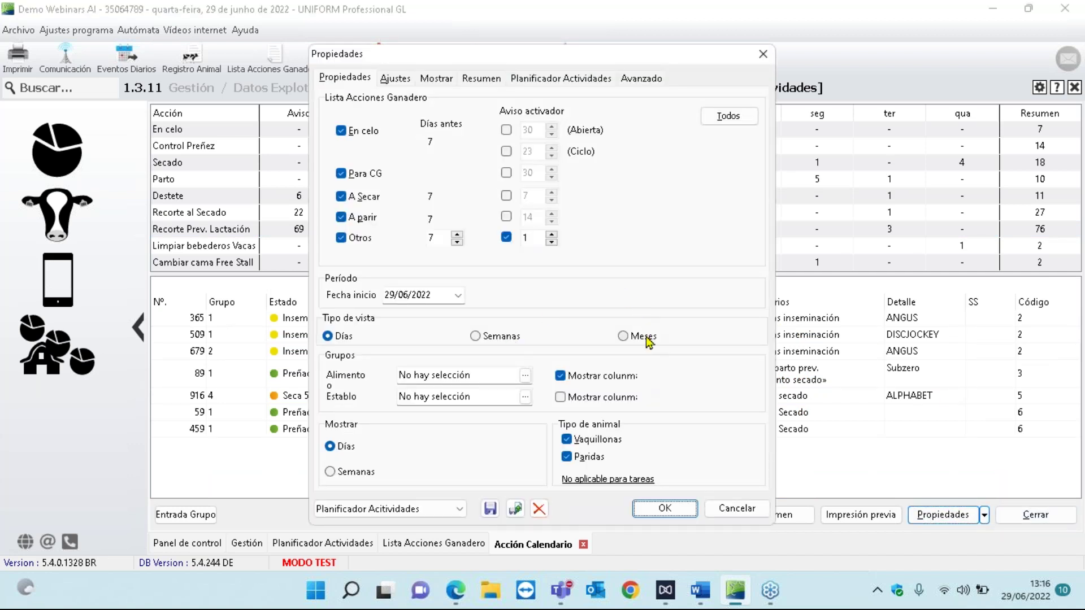
click(459, 511)
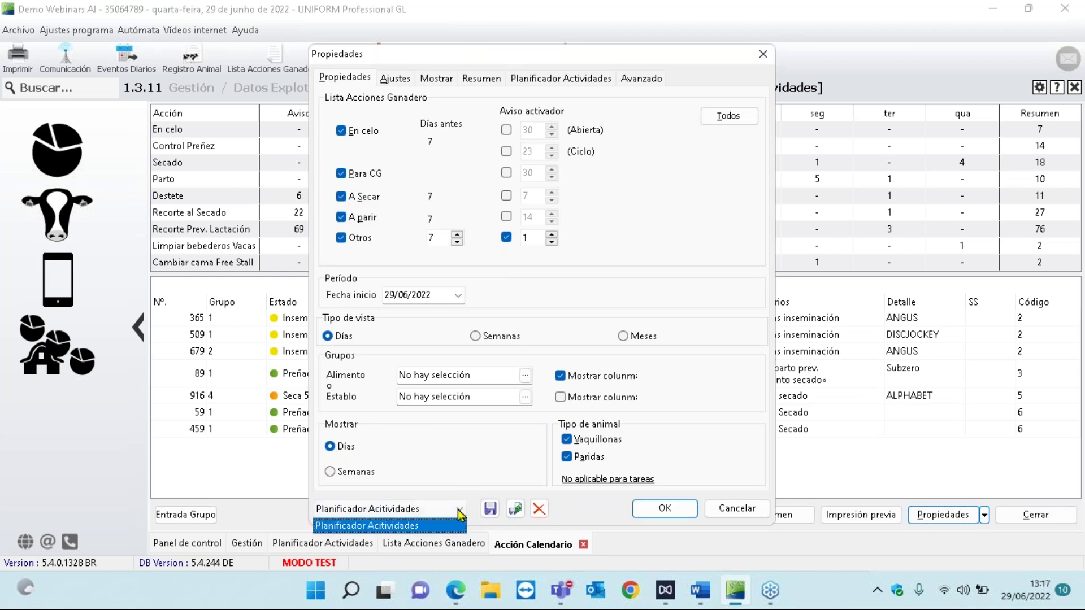
click(737, 509)
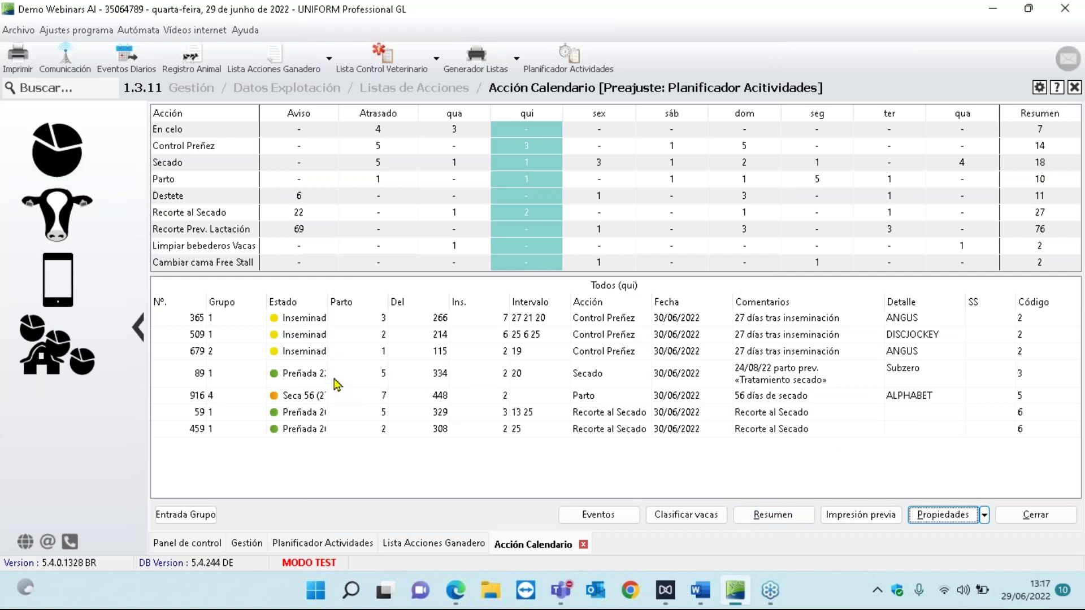